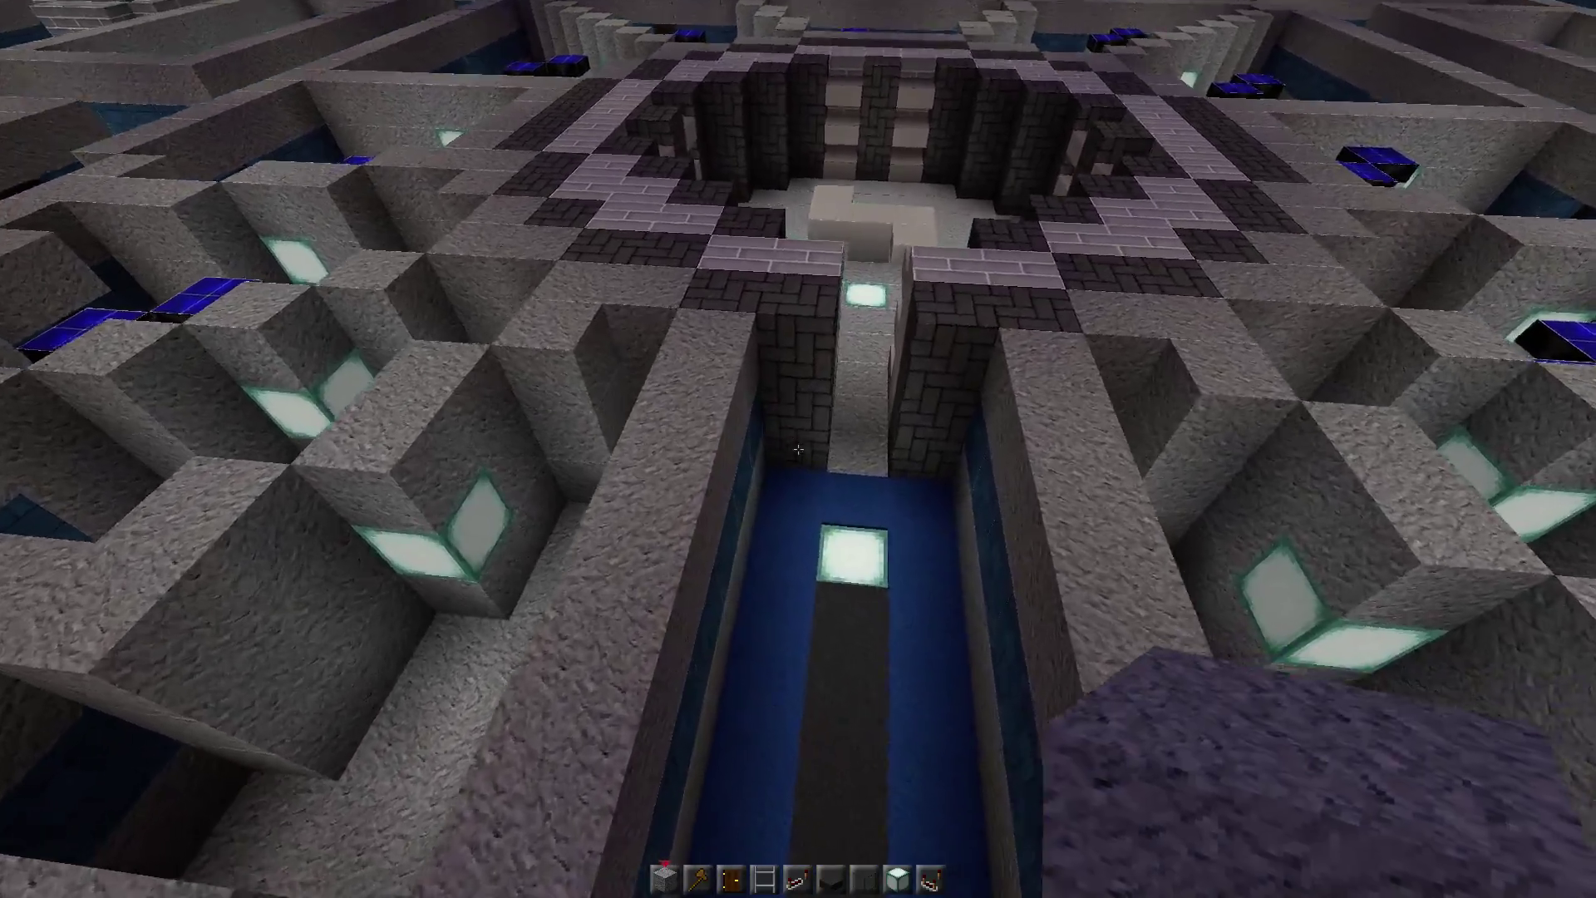
Step: Open the creative inventory on the Decoration Blocks tab
key("e")
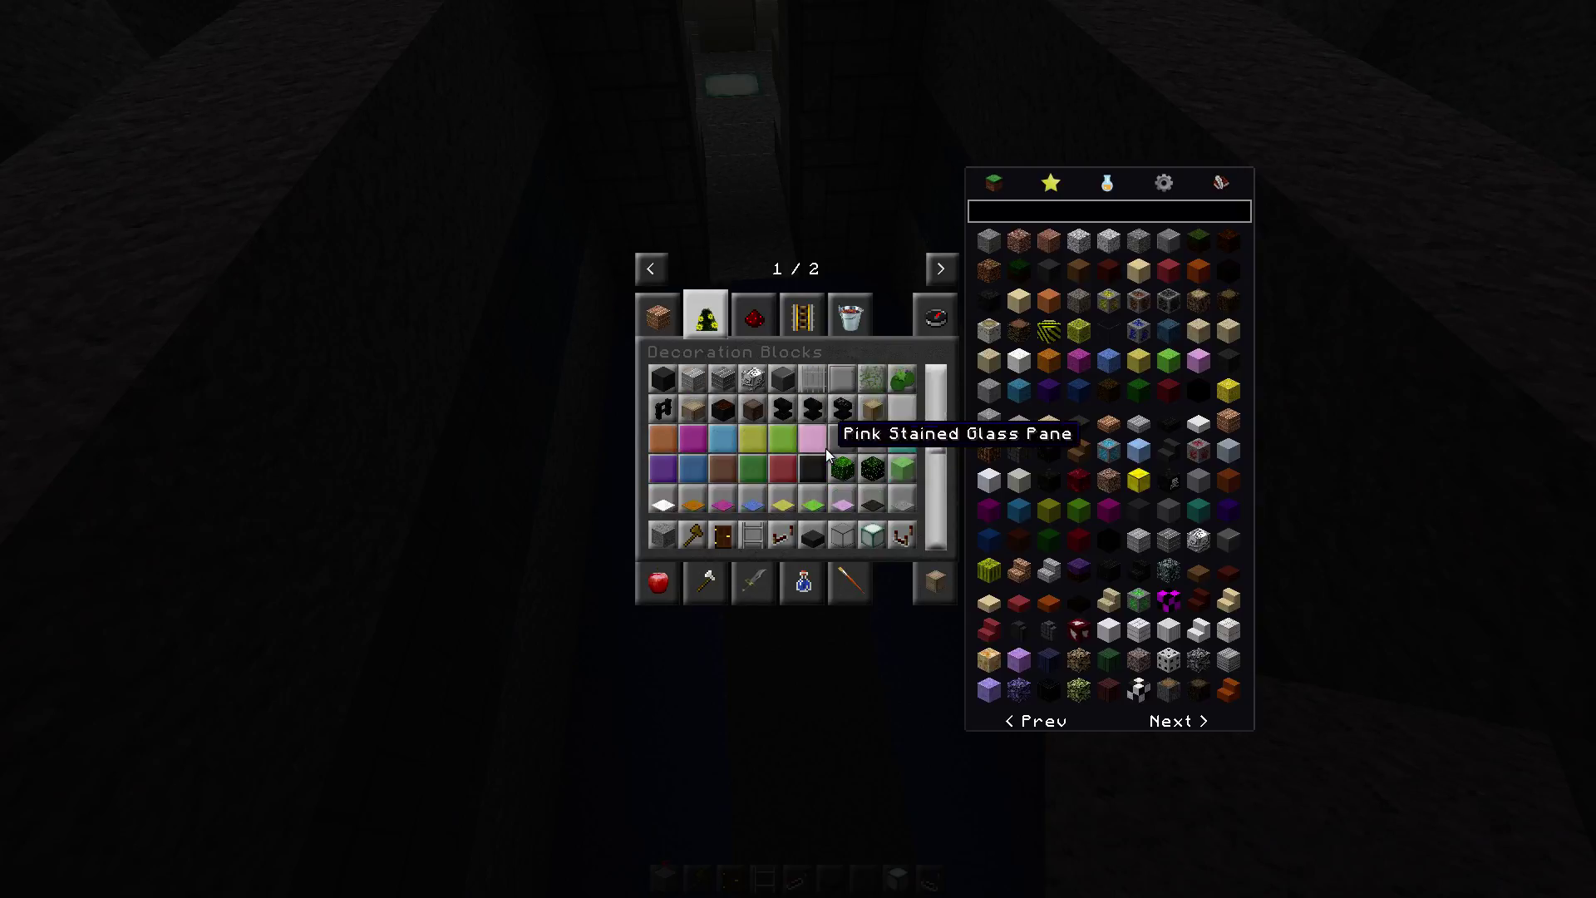
scroll(825, 447, "down", 1)
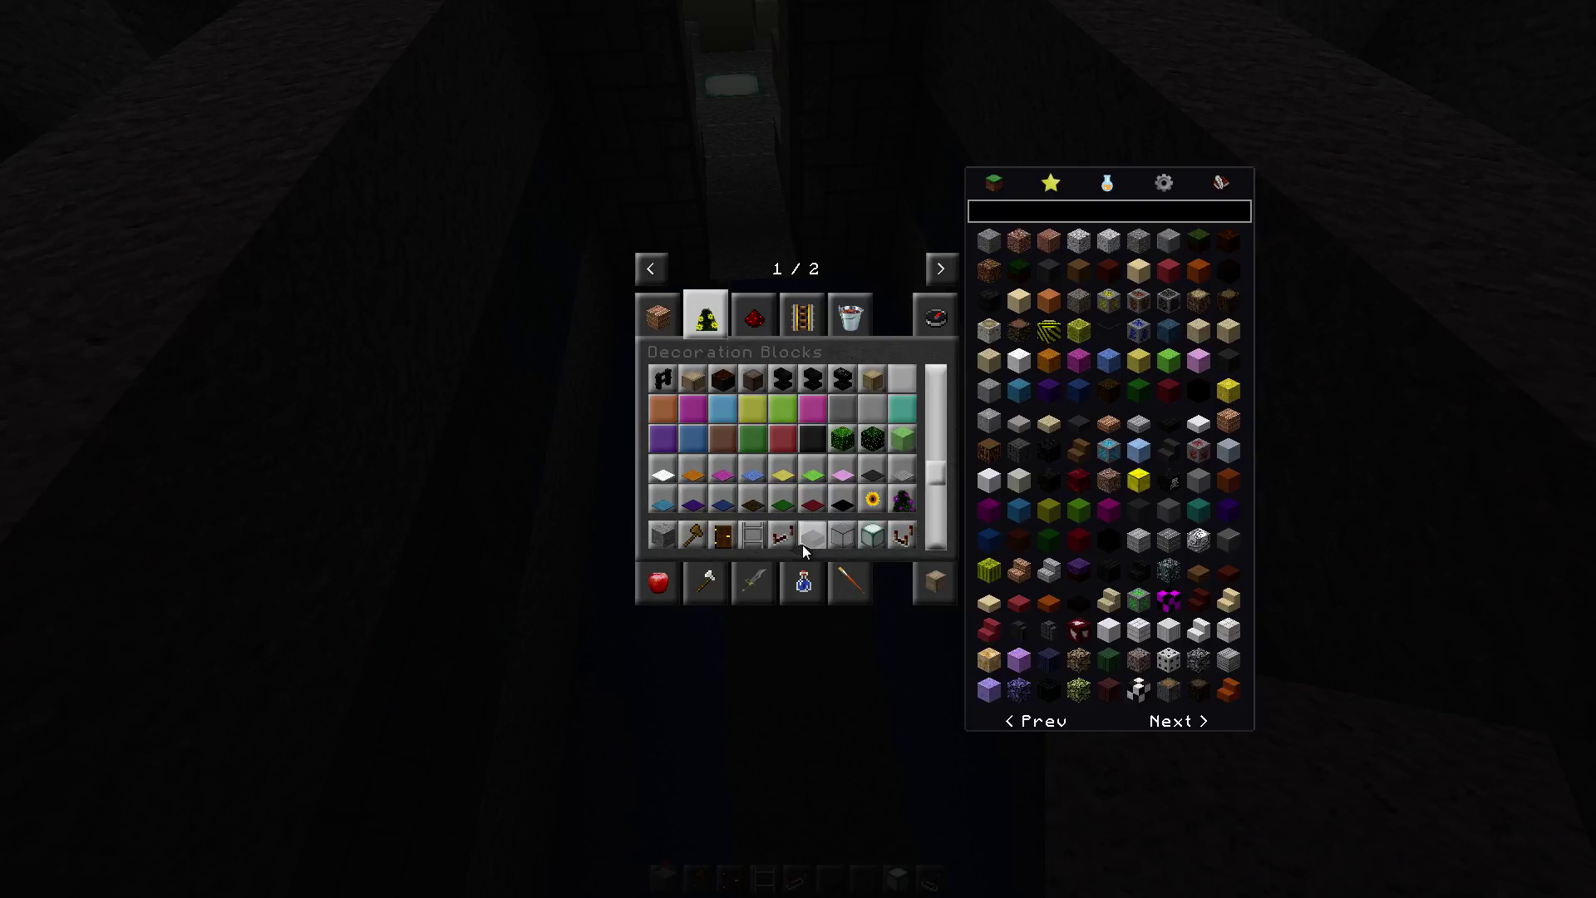
Step: Leave the block catalogue and fly up out of the pit above the deck
key("Escape")
scroll(798, 450, "down", 3)
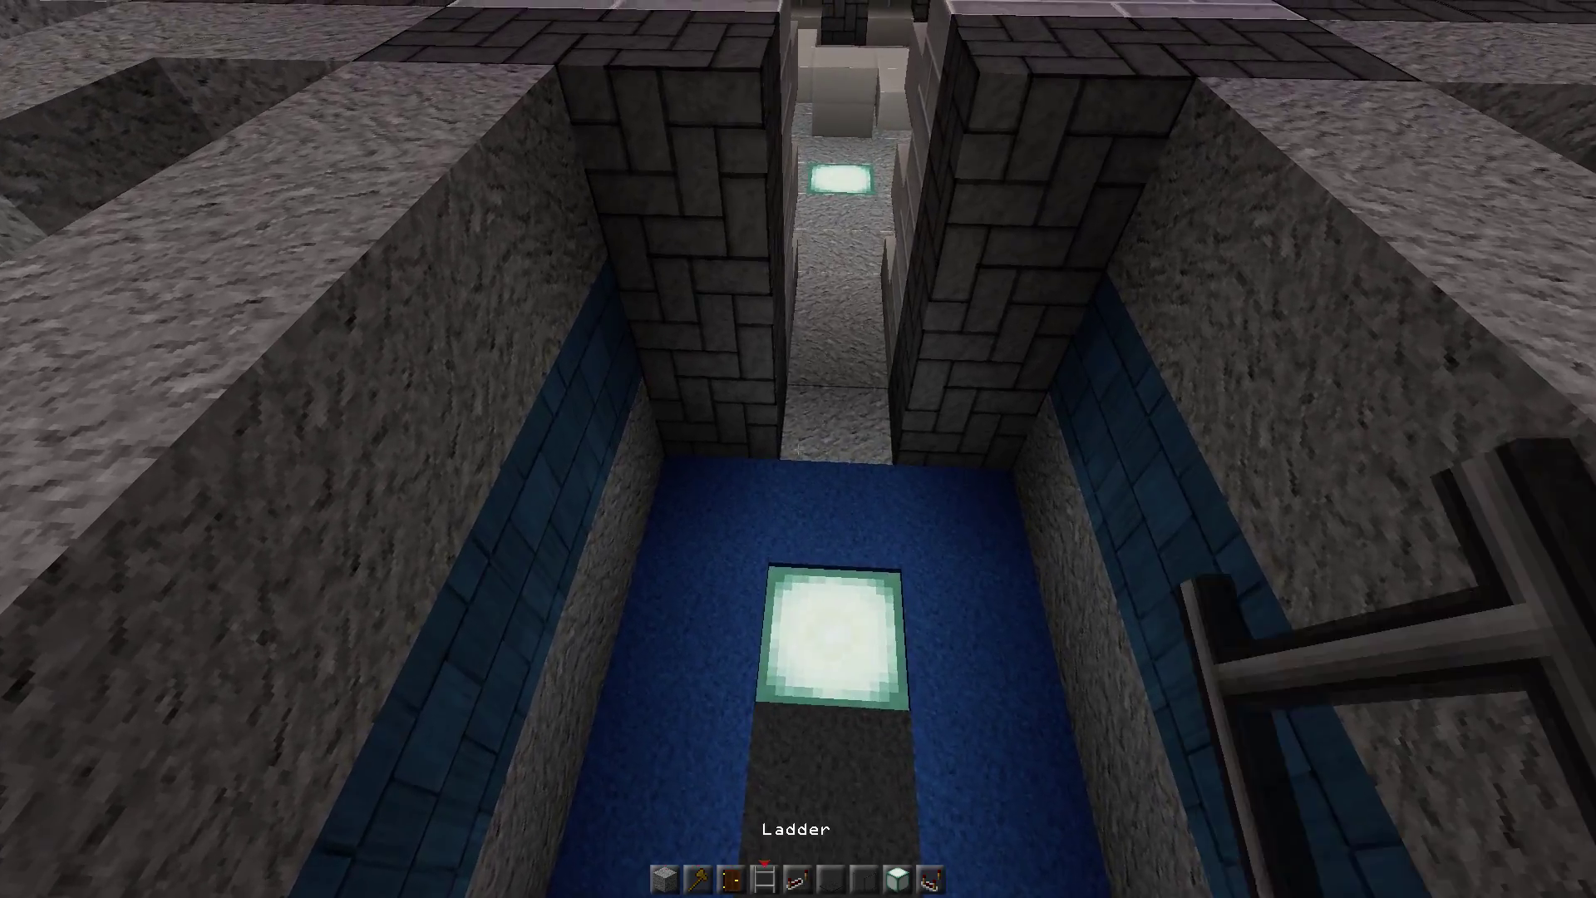
key("space")
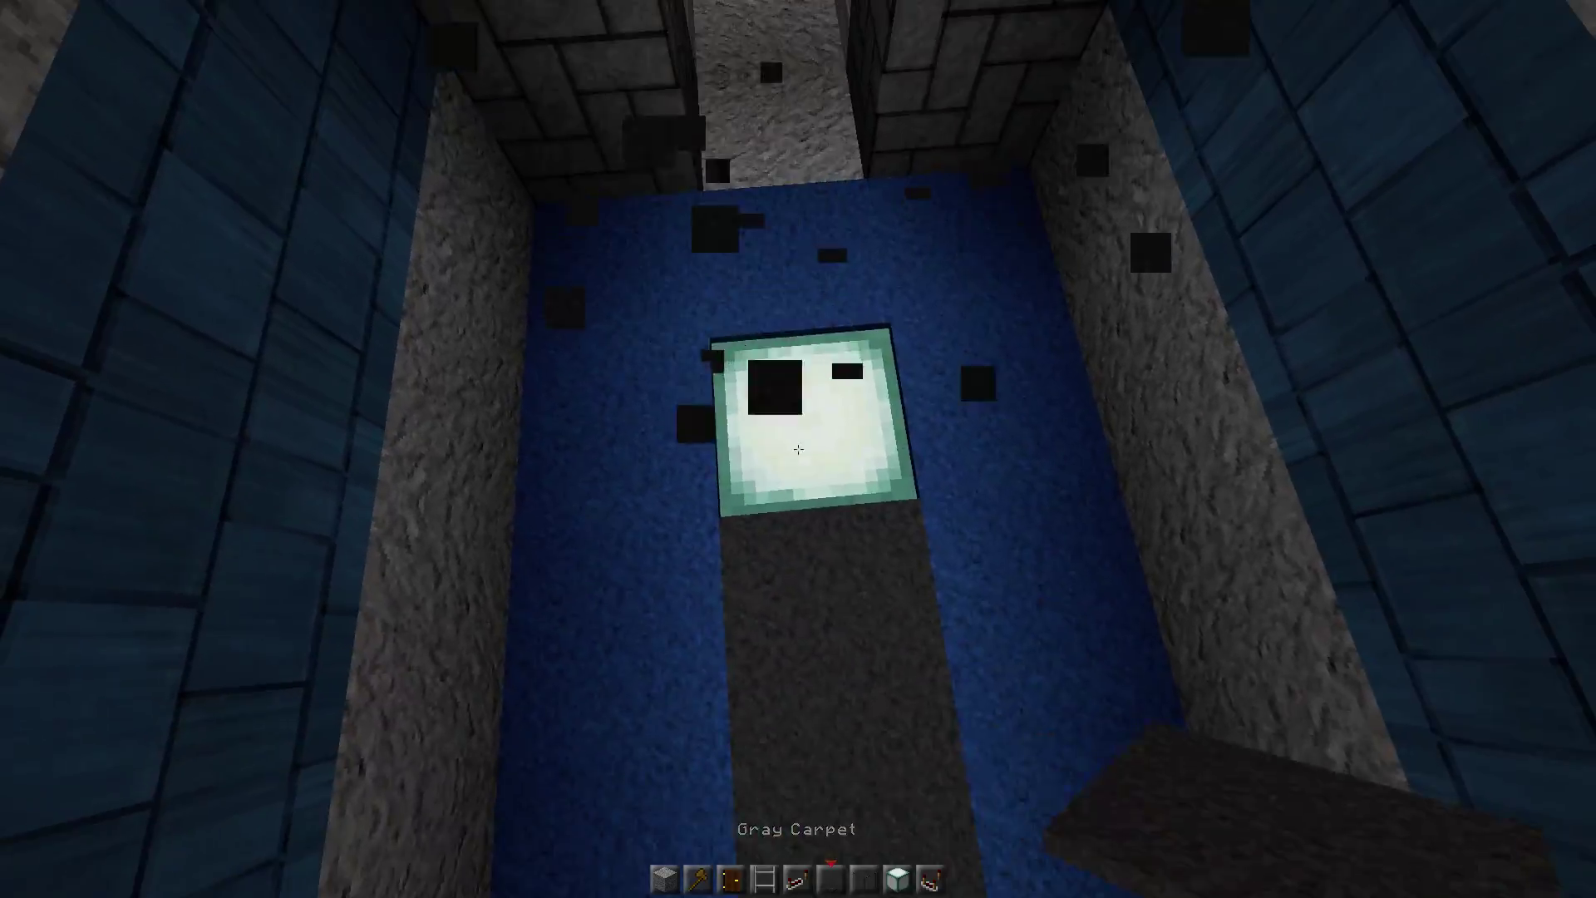
key("space")
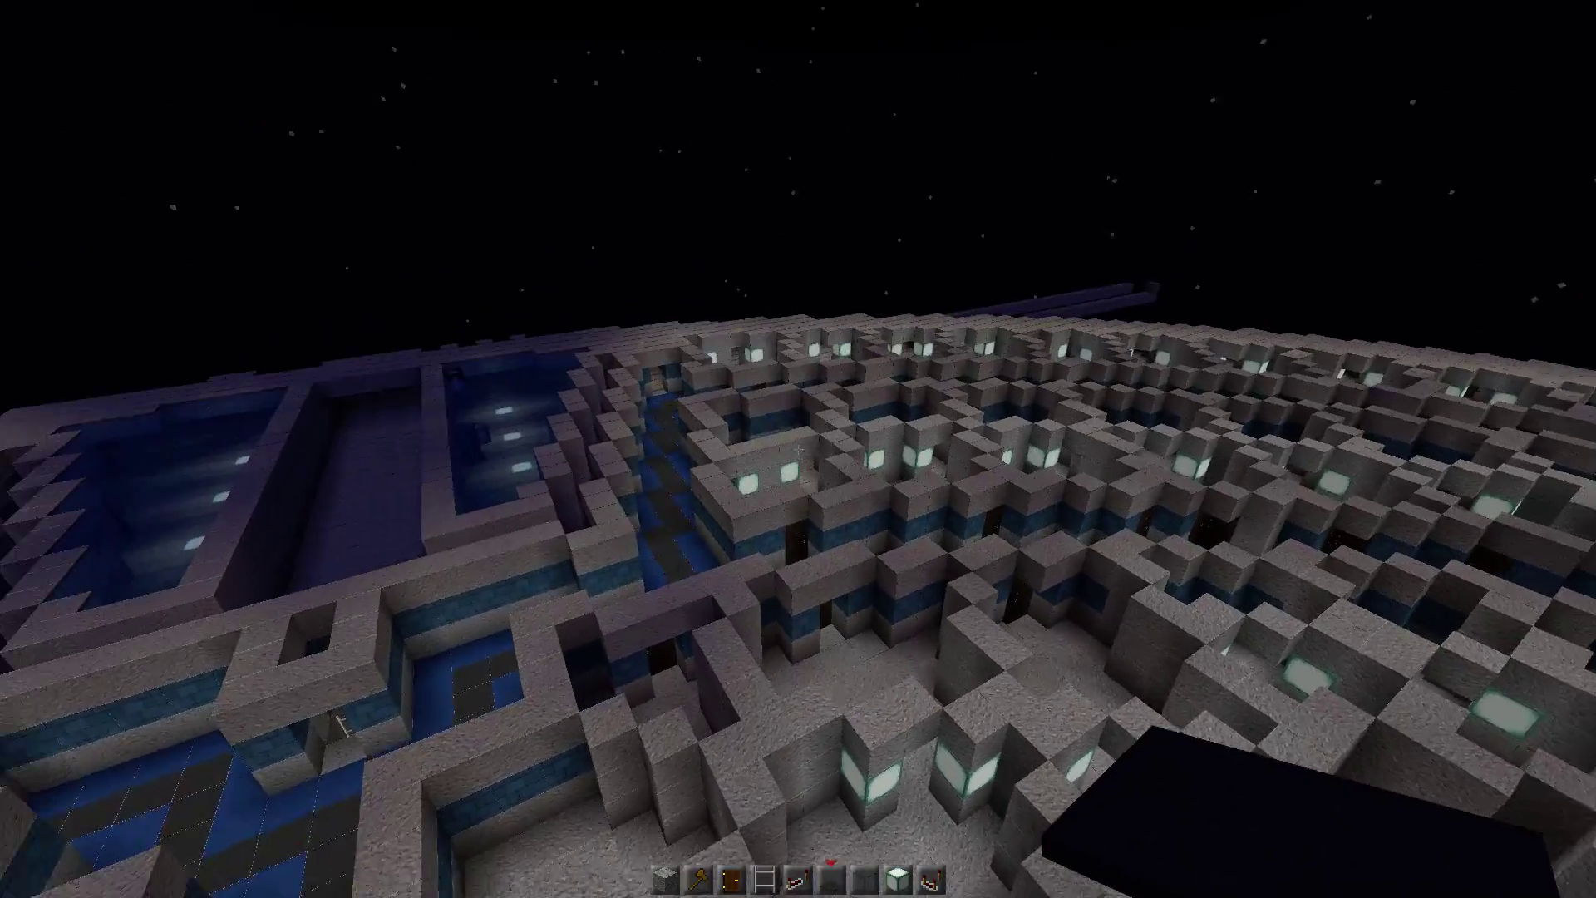
Step: Fly over the central rooms toward the yellow-lit structures, looking down into corridors
key("w")
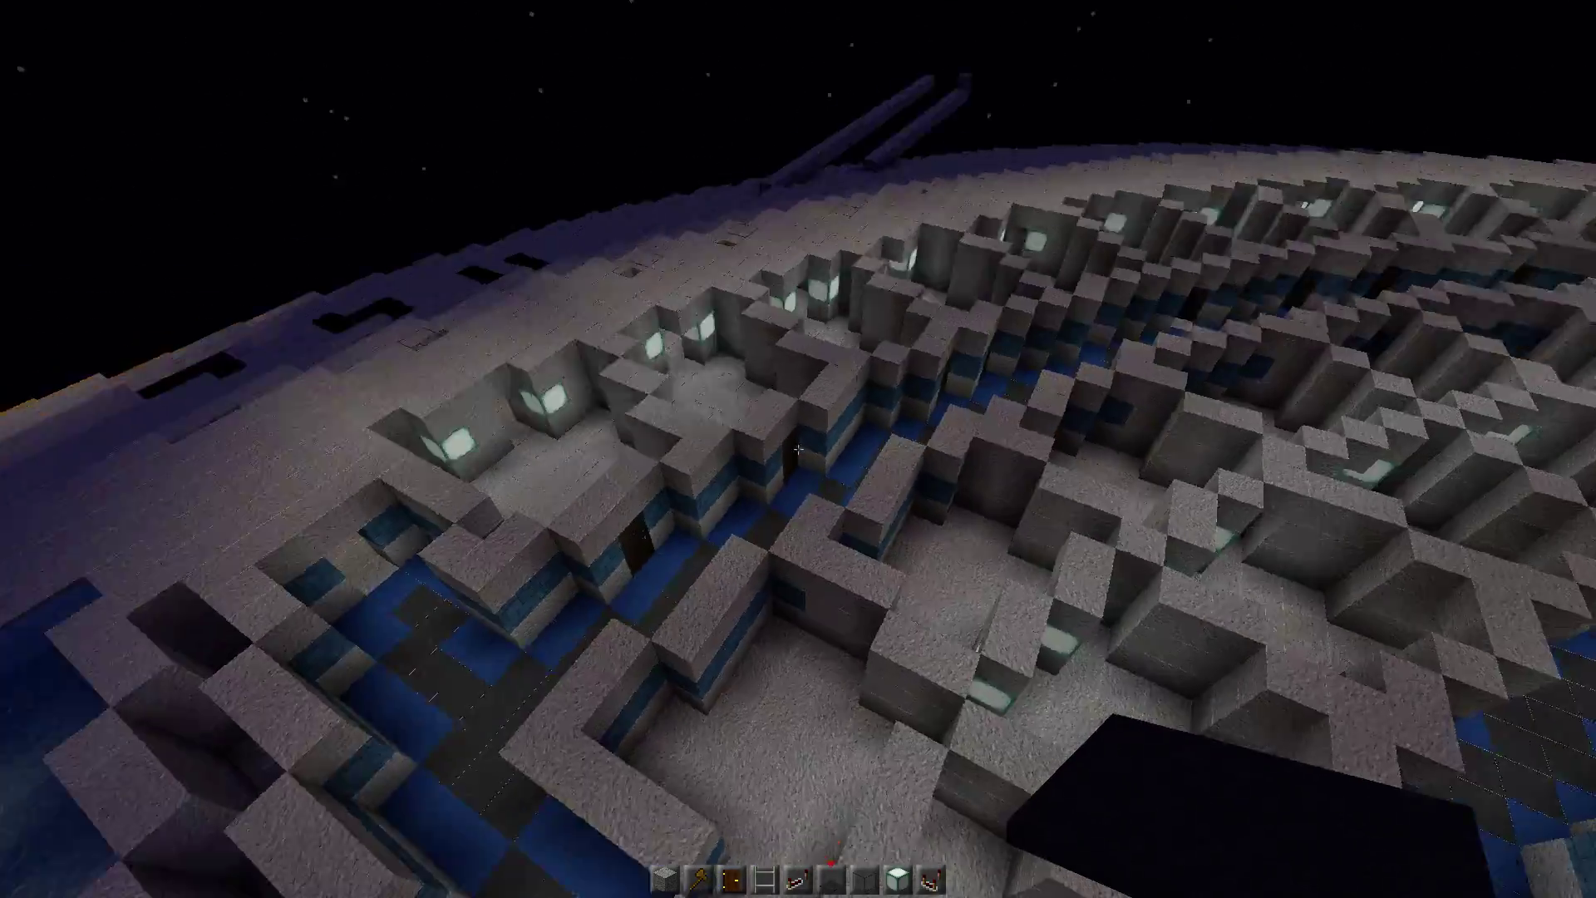
key("w")
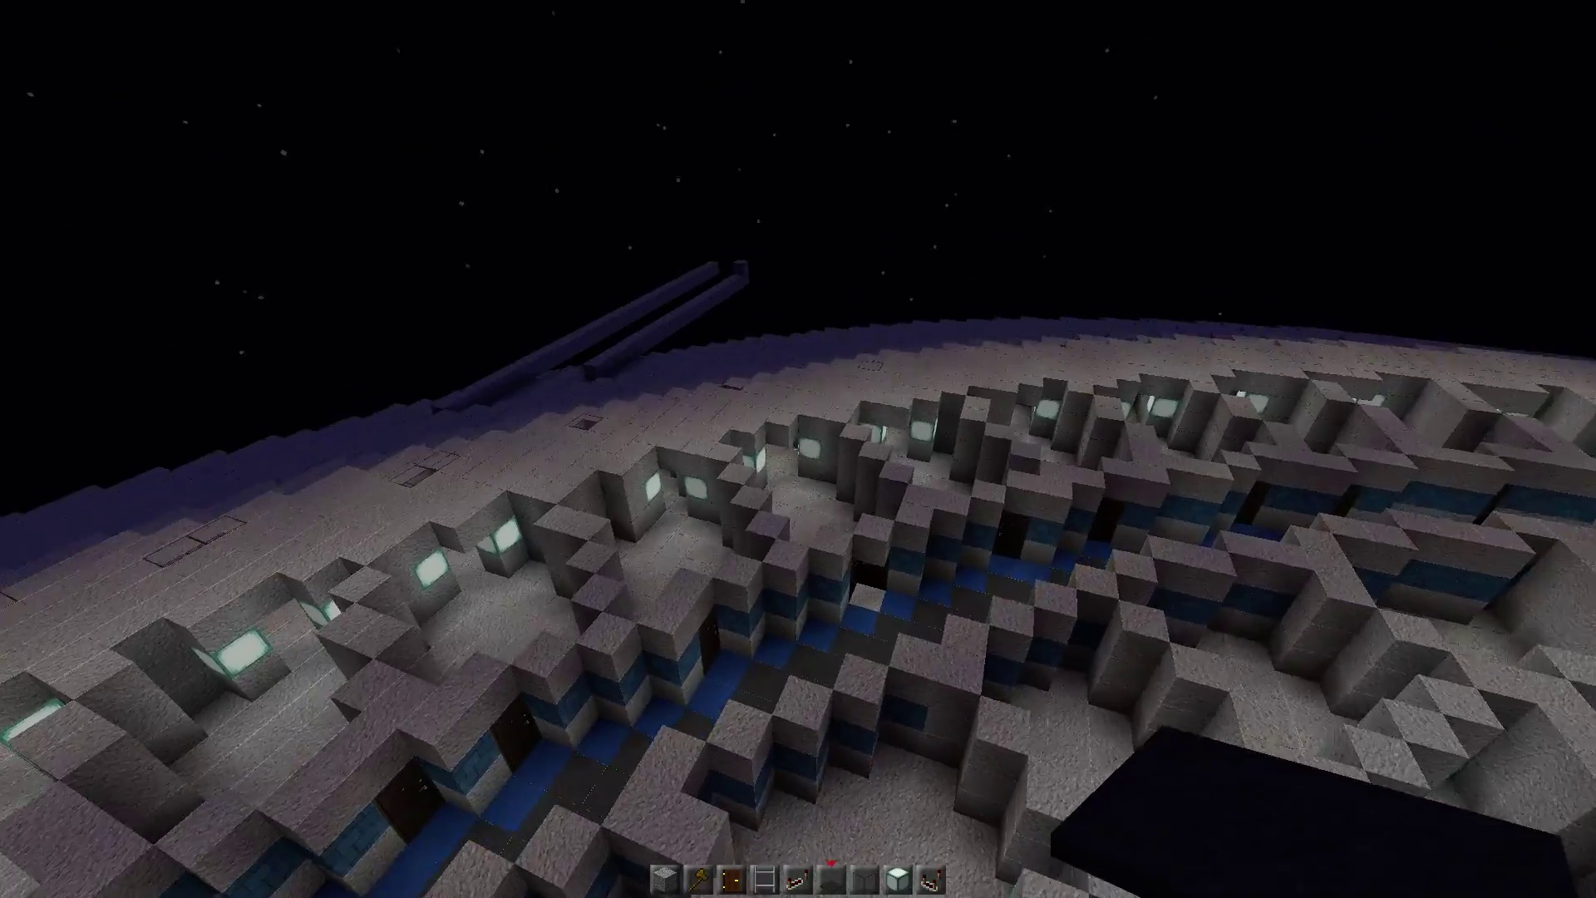
key("w")
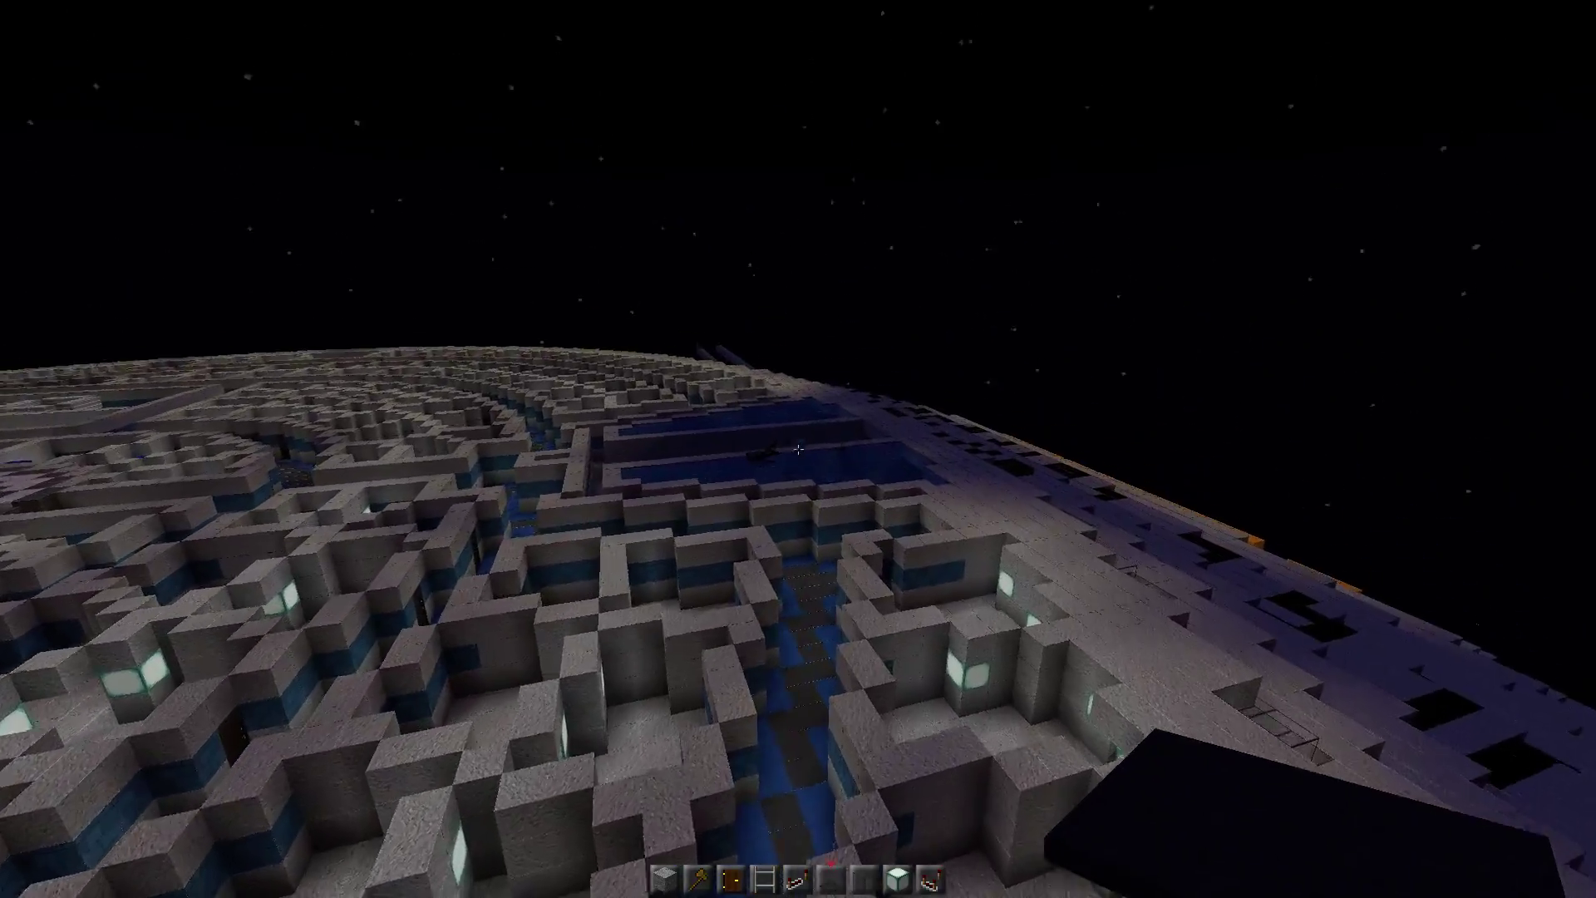
key("w")
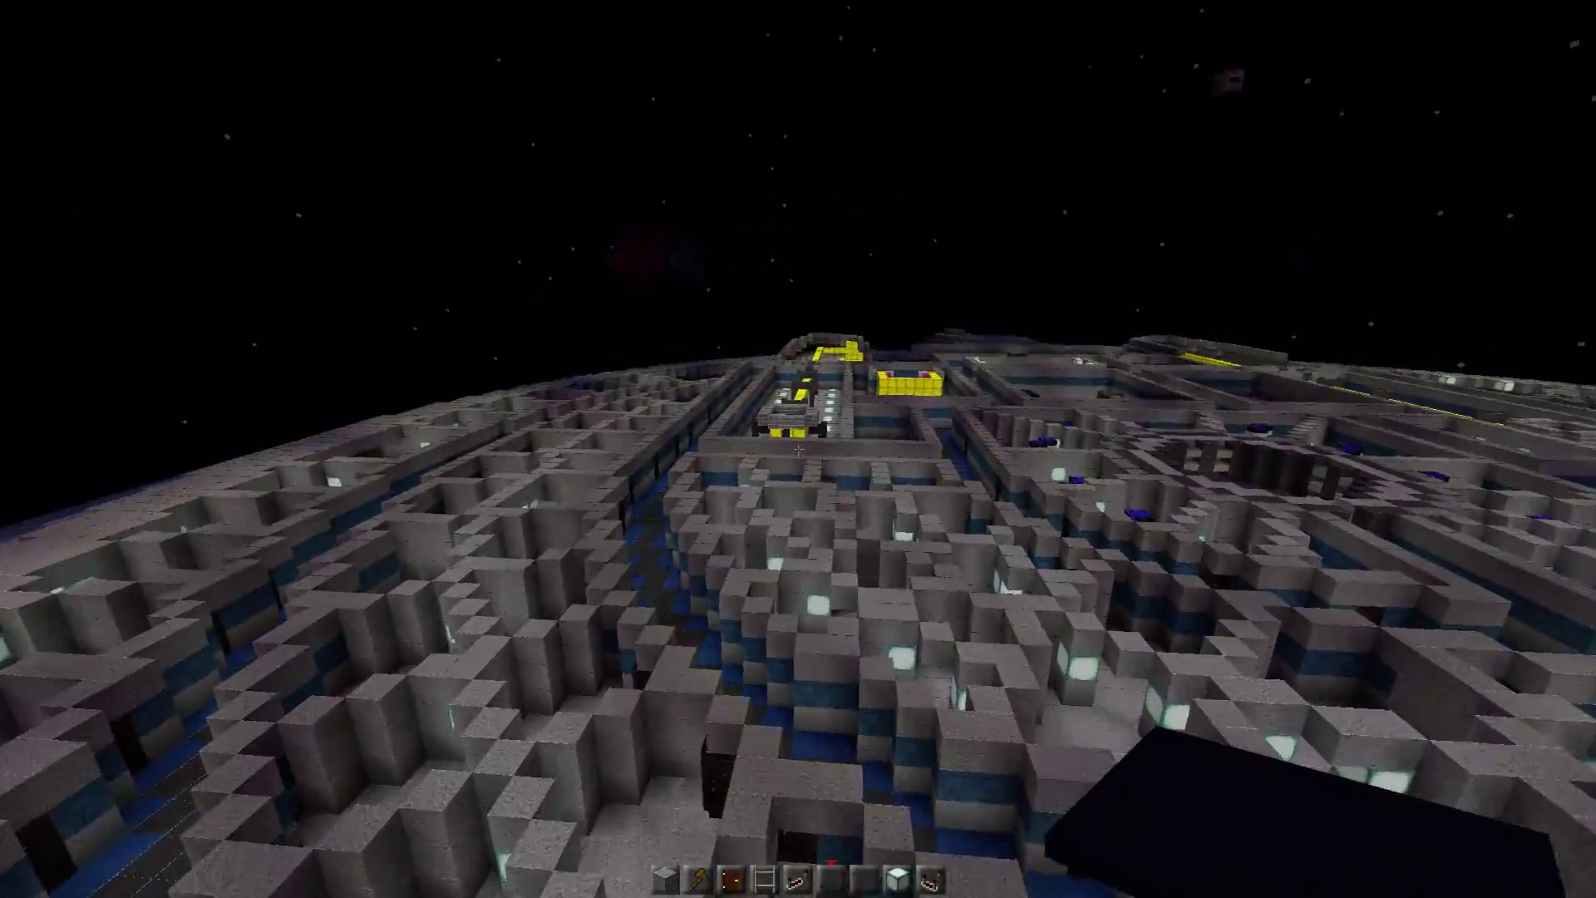
key("w")
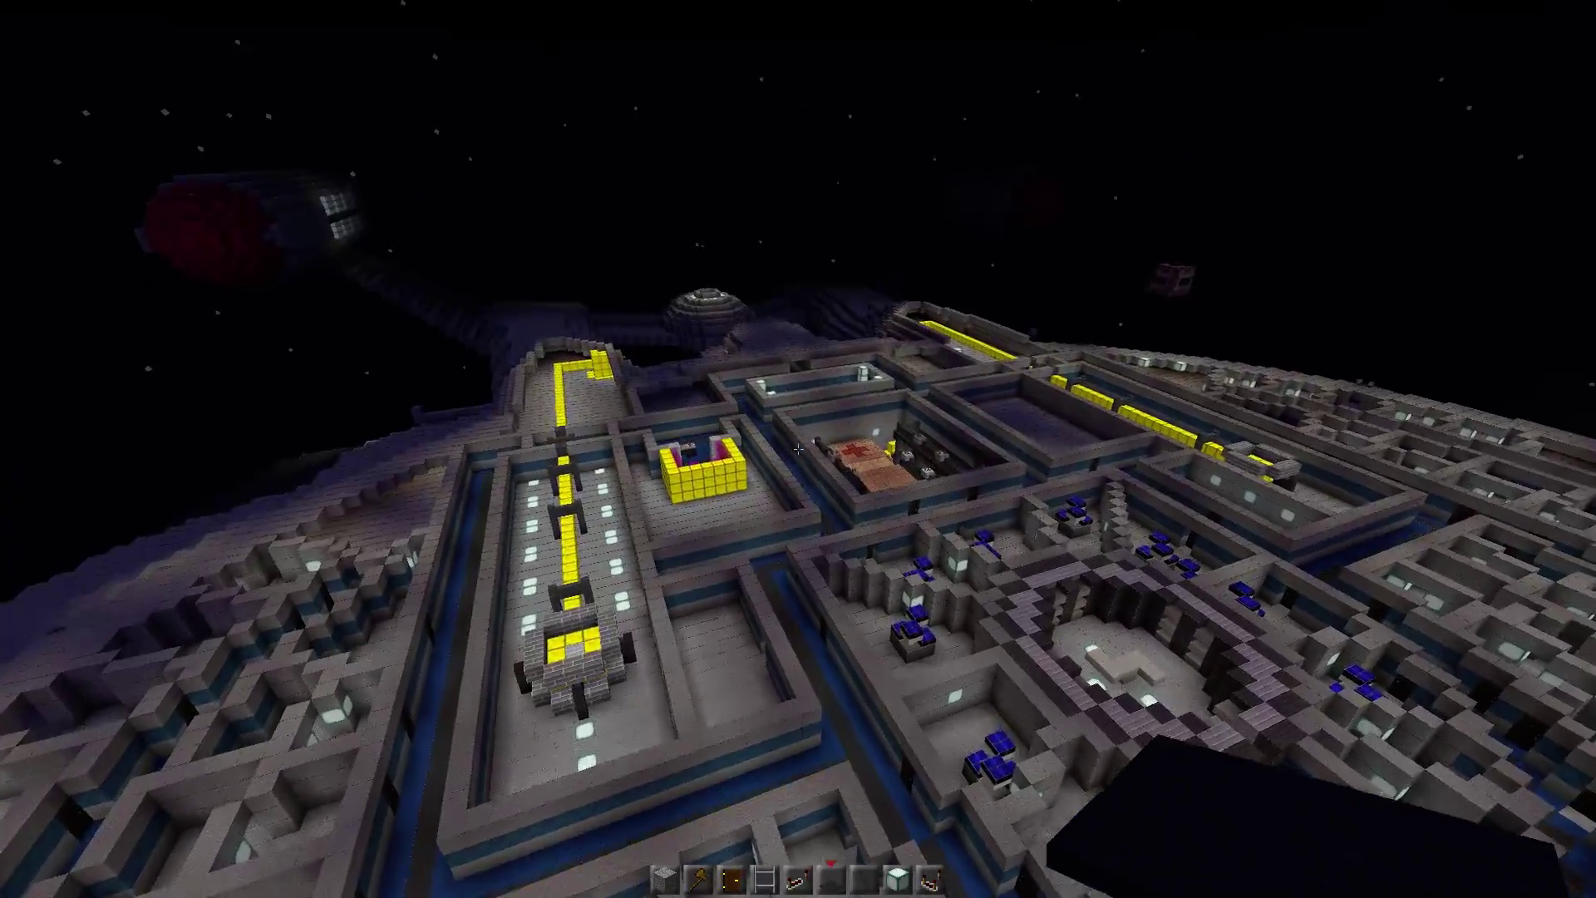
key("w")
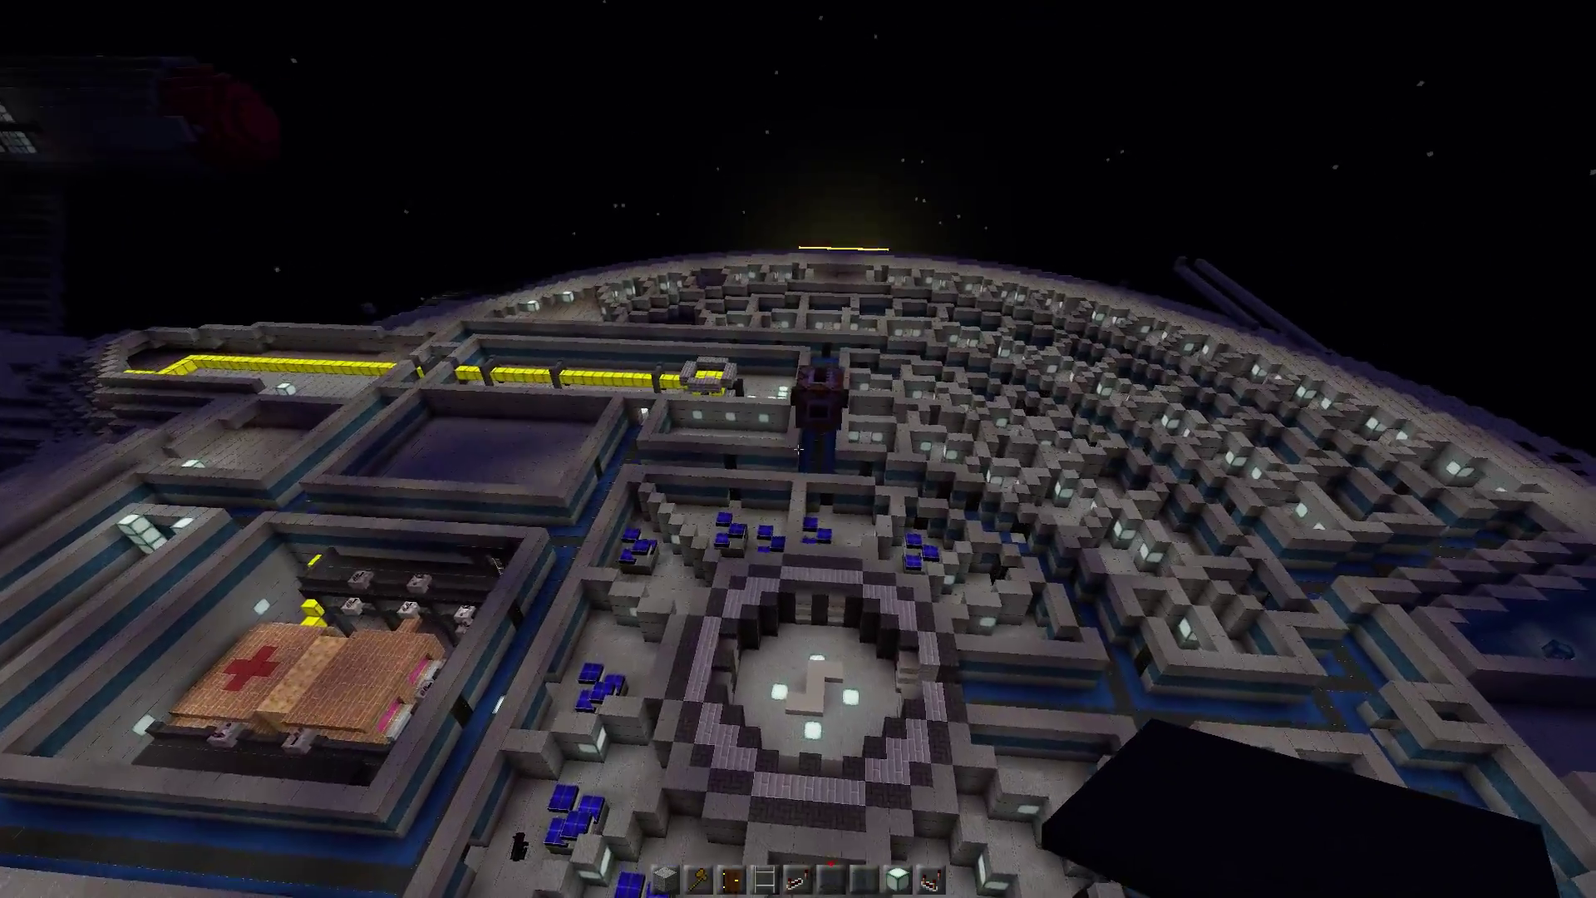
key("w")
key("w")
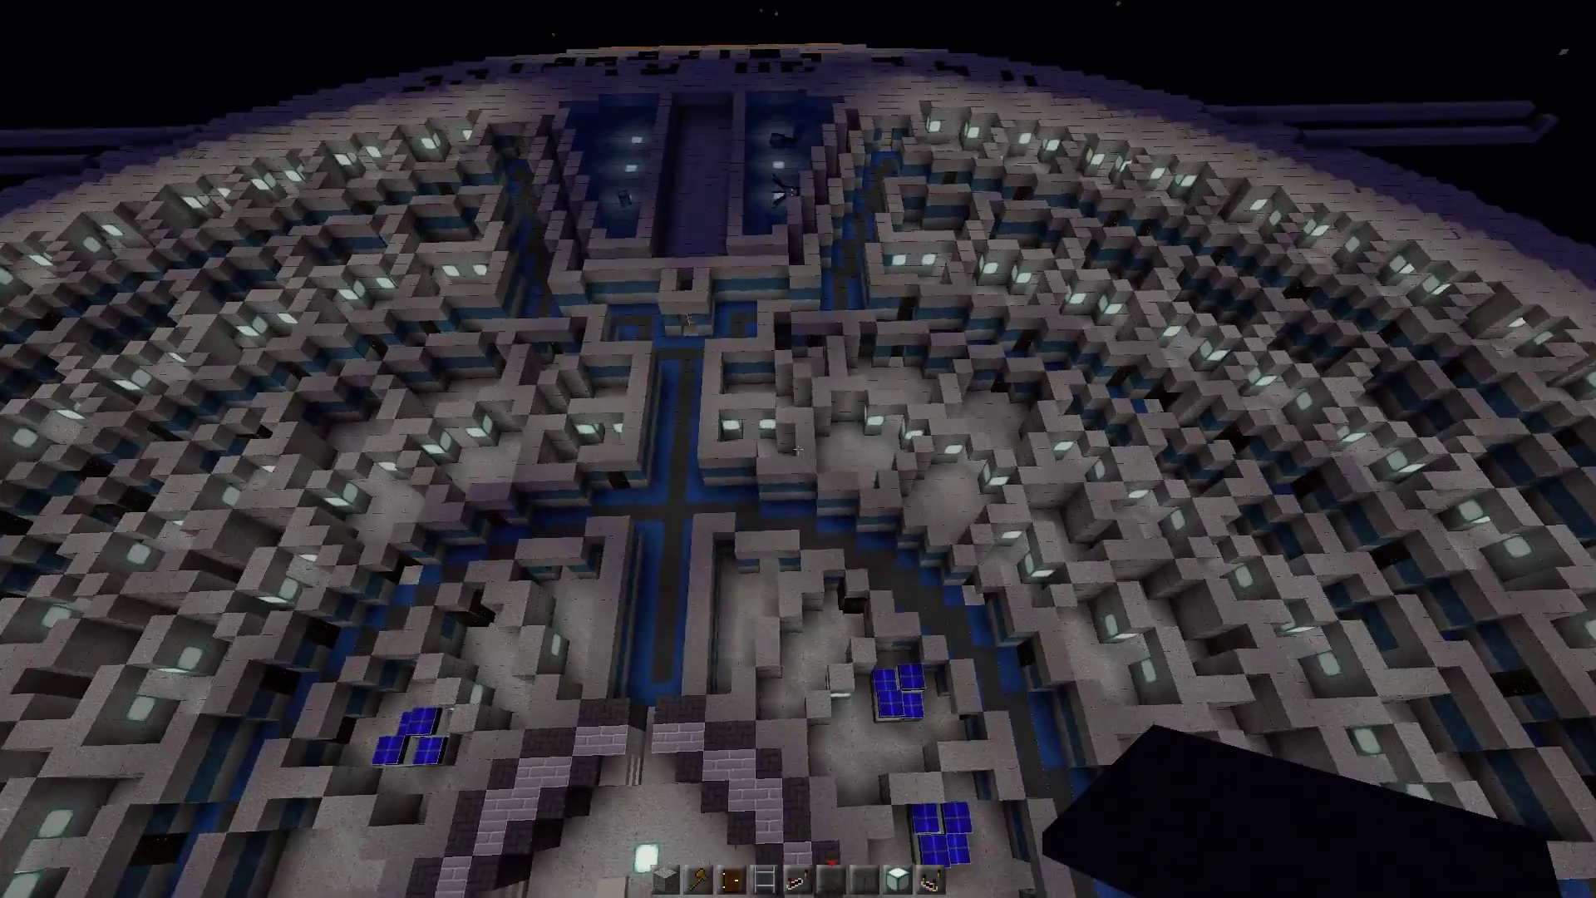
key("w")
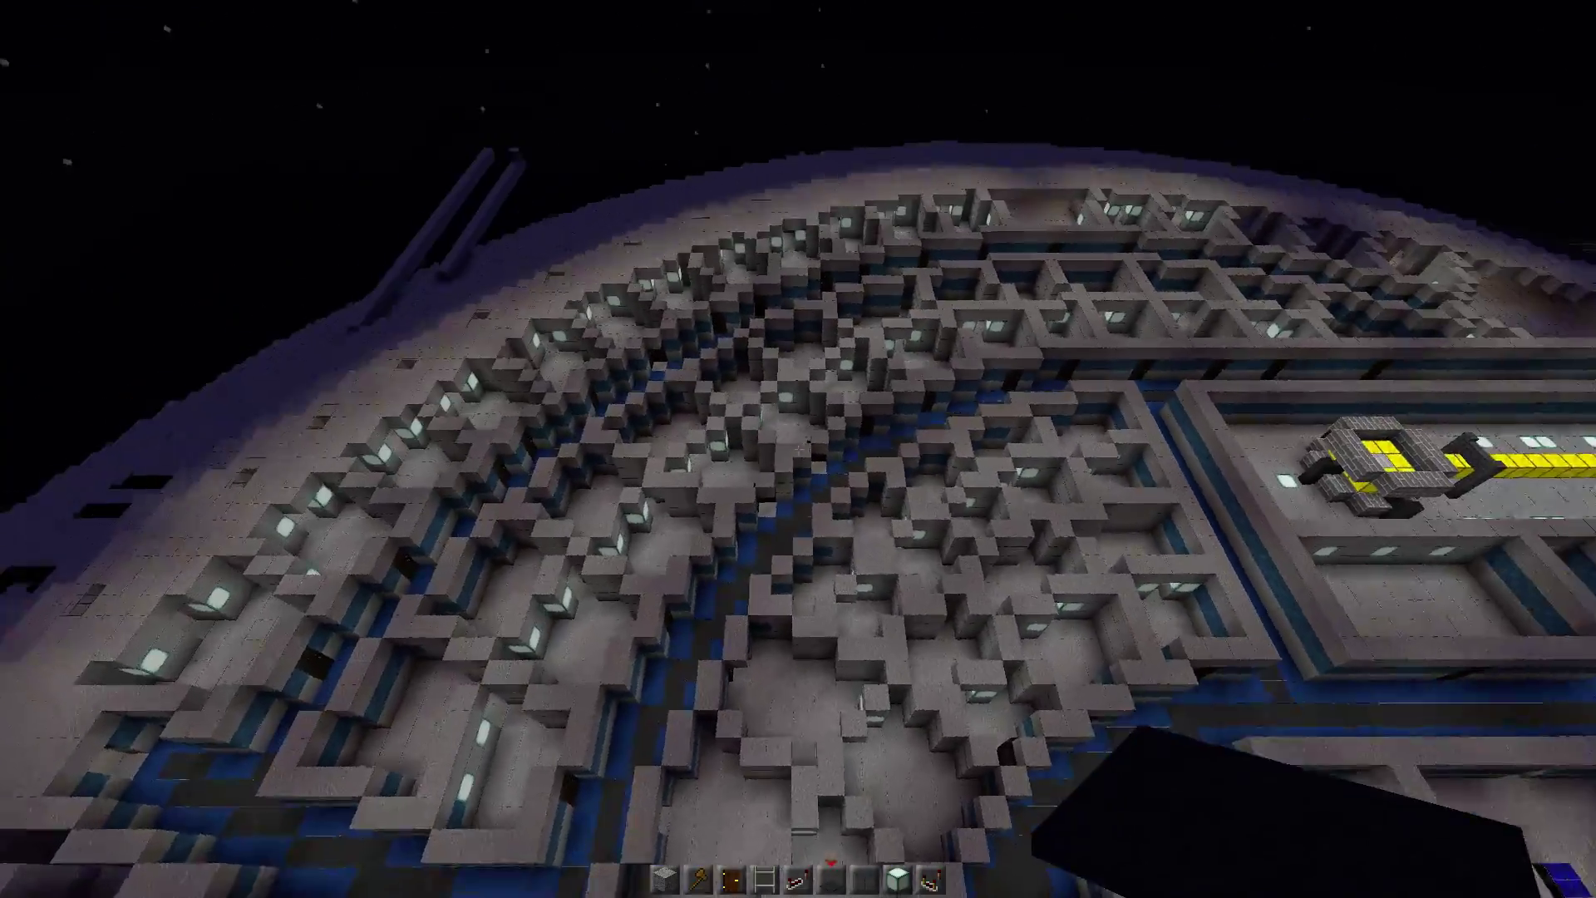
key("w")
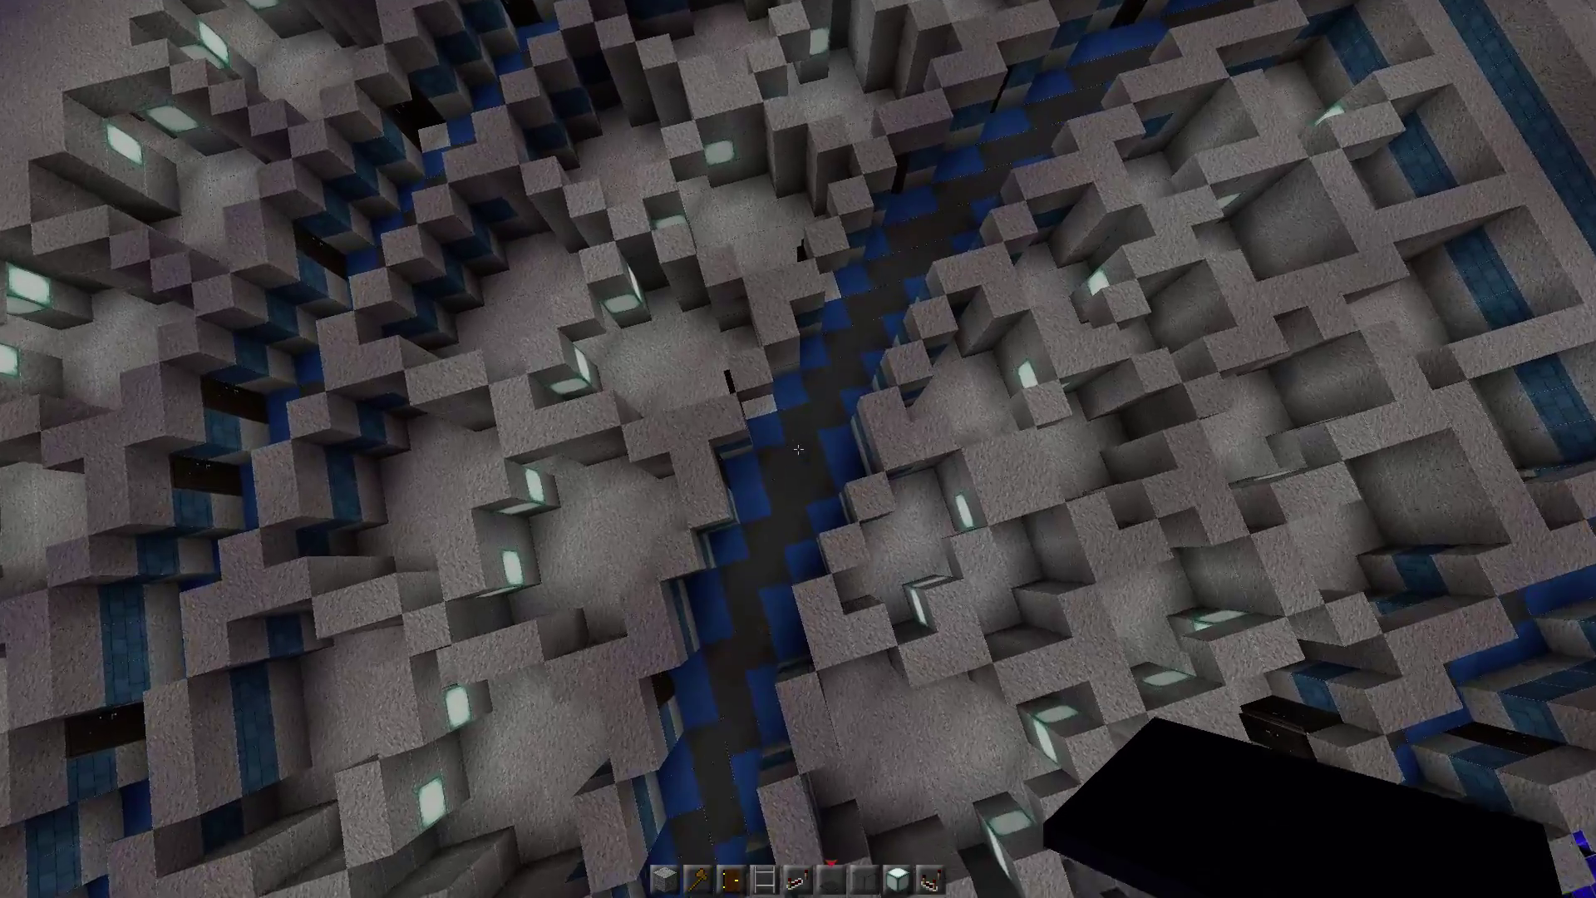
Step: Descend into the blue-and-grey checkered corridor, break a block, then rise above the maze
key("shift")
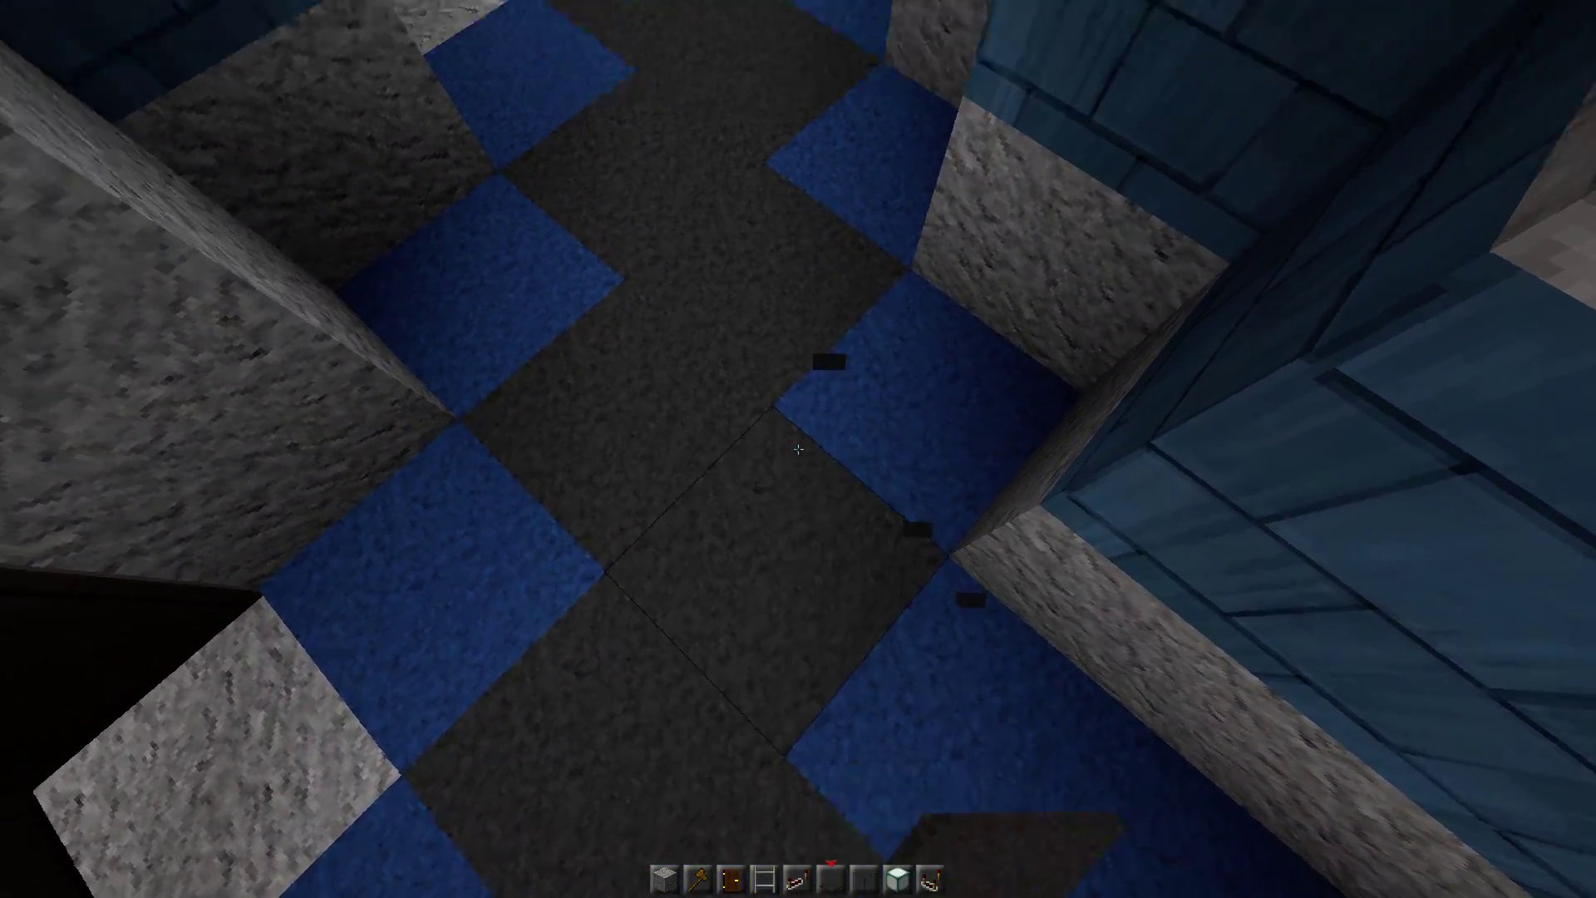
key("w")
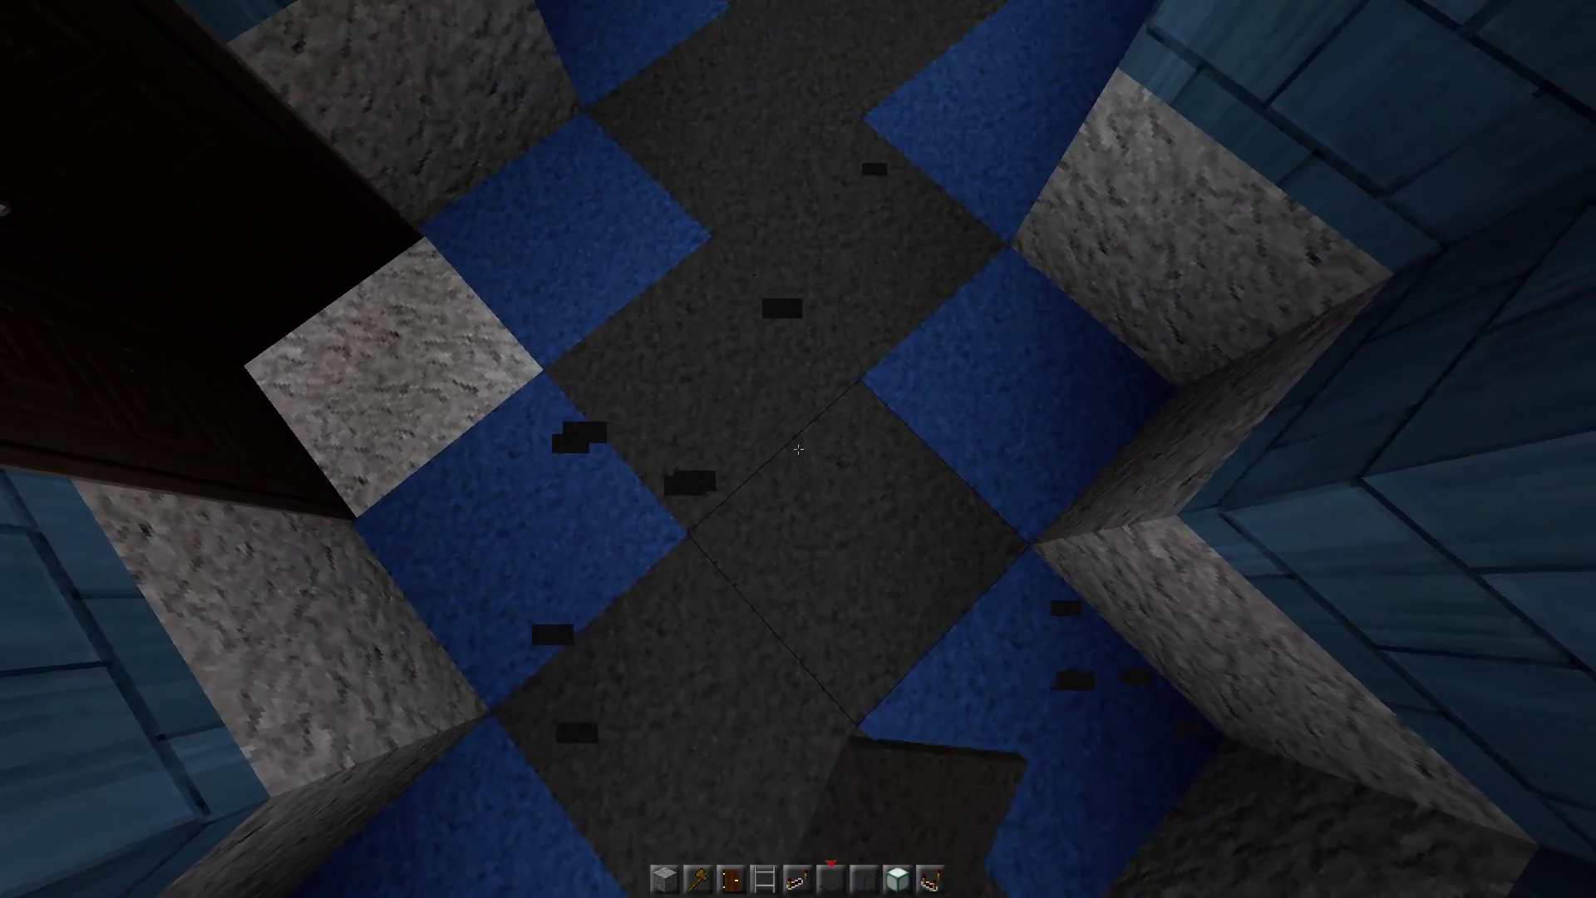
left_click(797, 448)
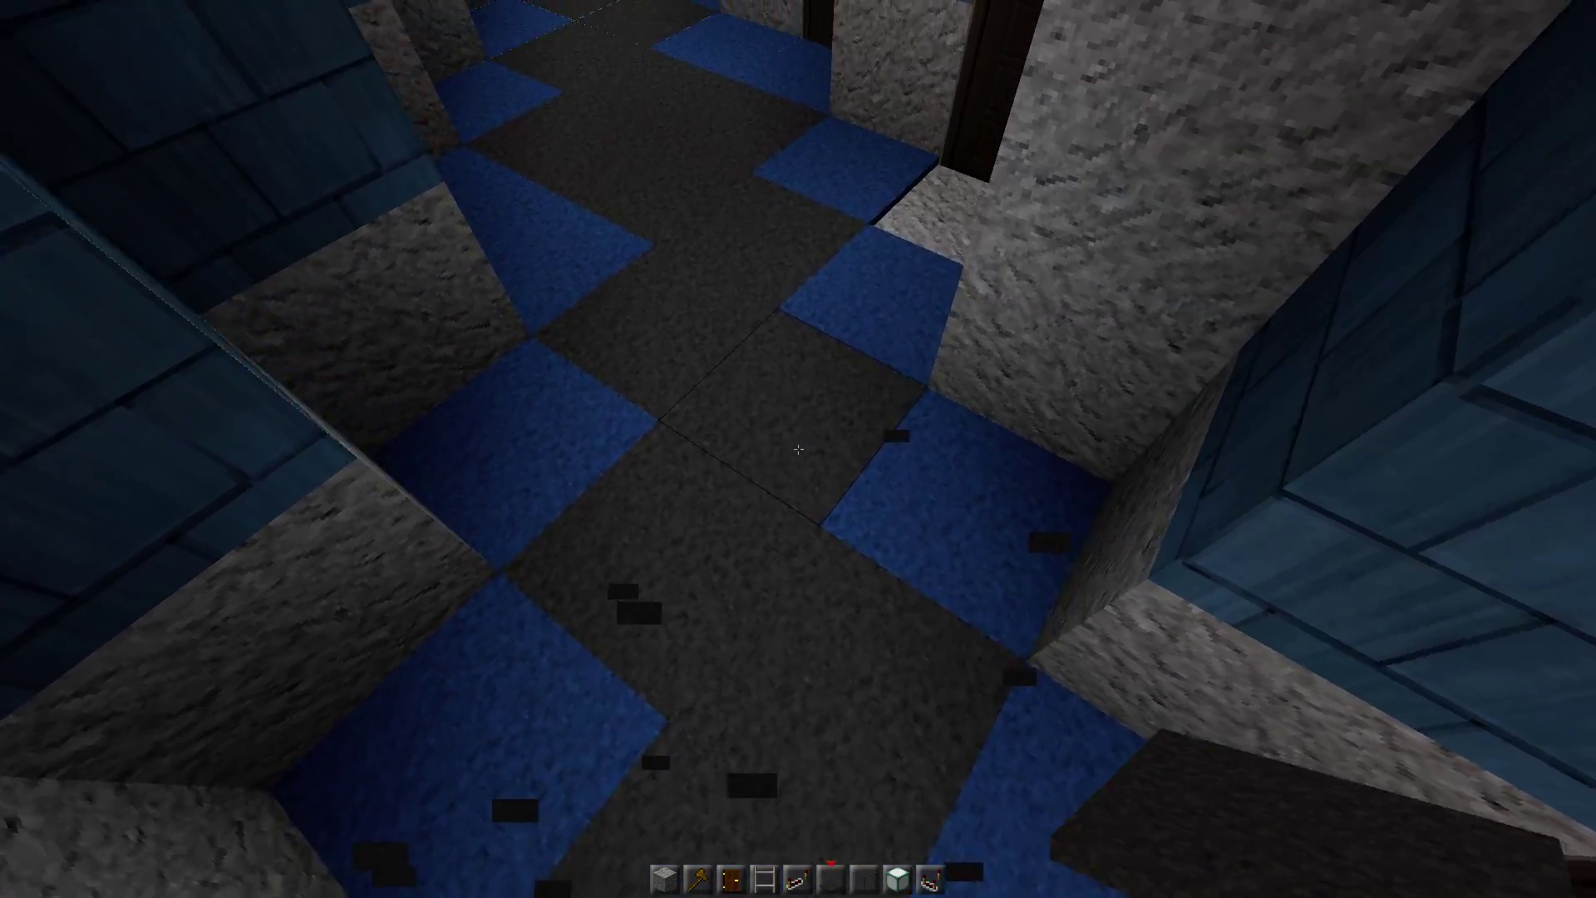
key("space")
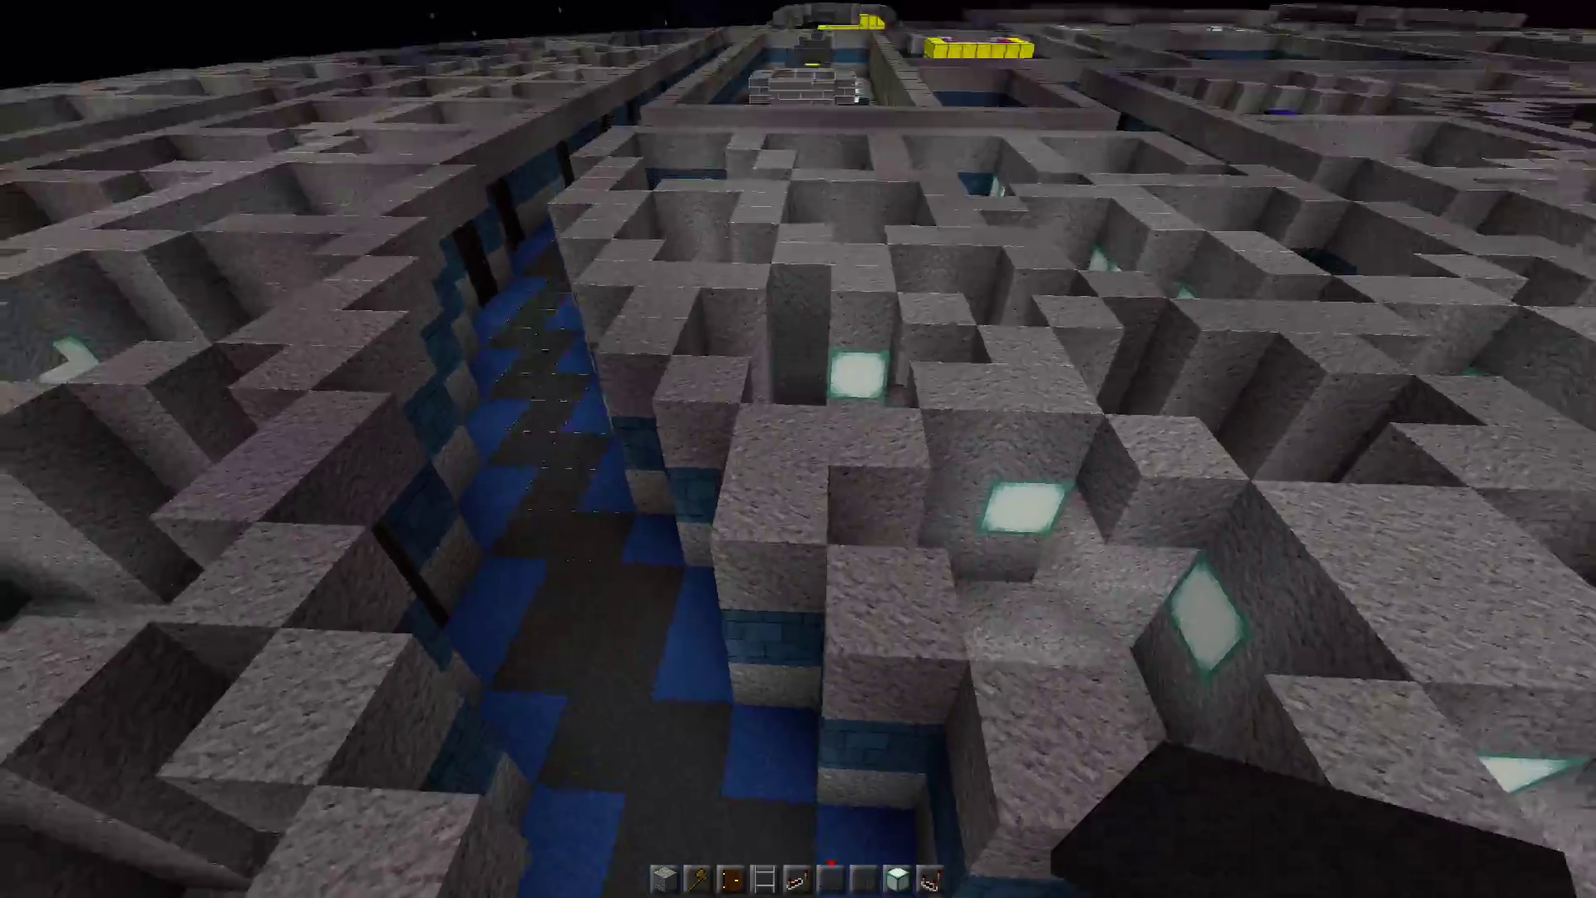
Step: Fly high over the maze and sweep low across the blue solar-panel room
key("space")
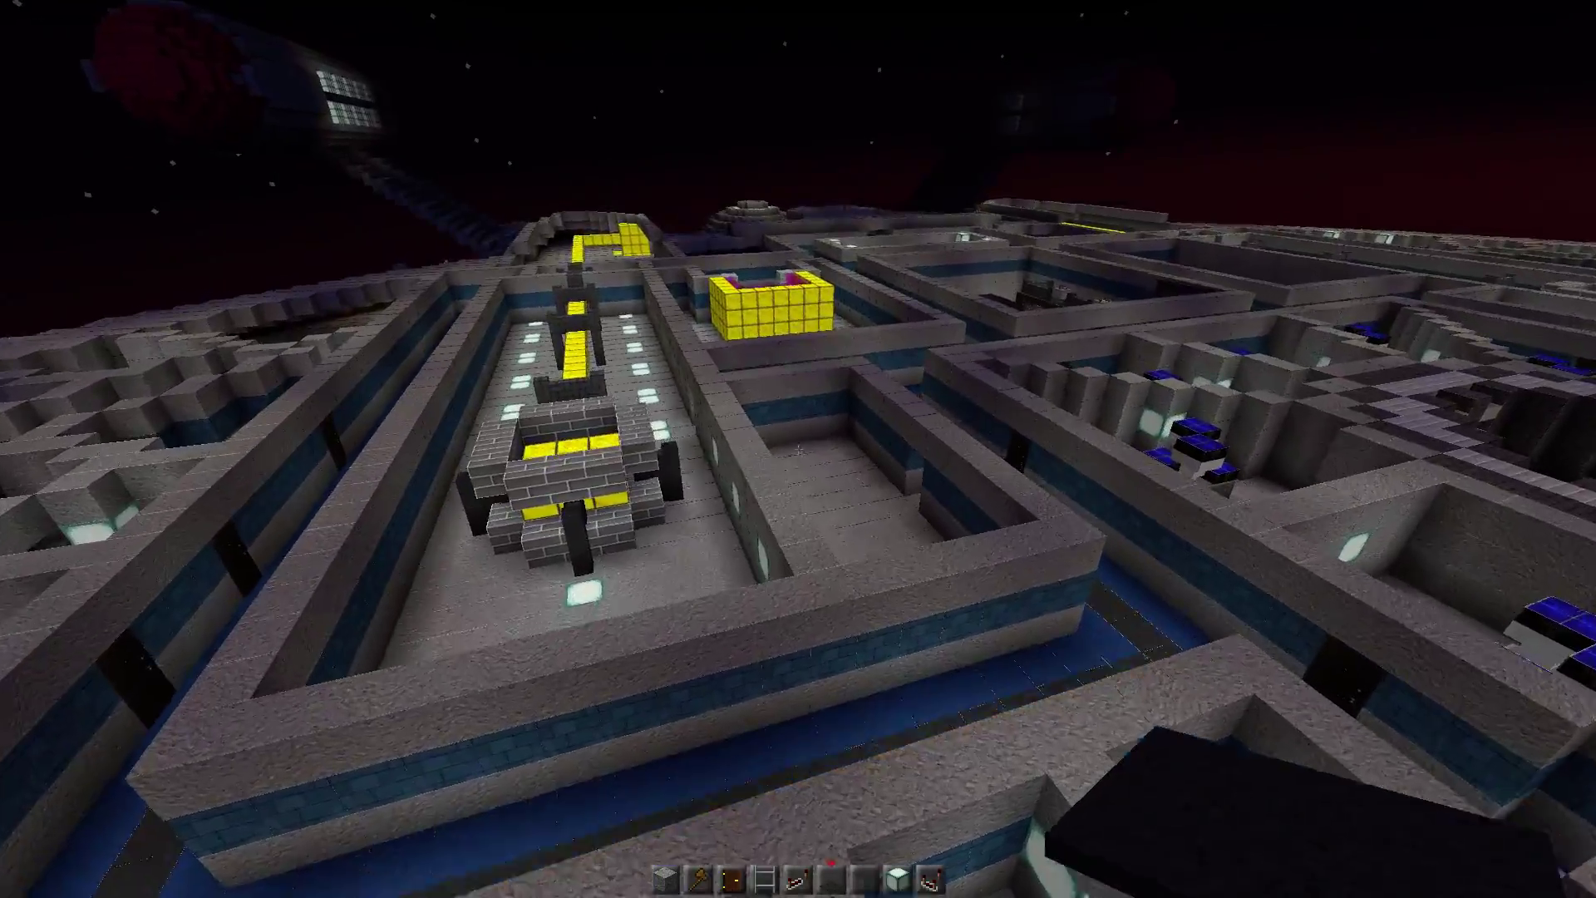
key("w")
key("w")
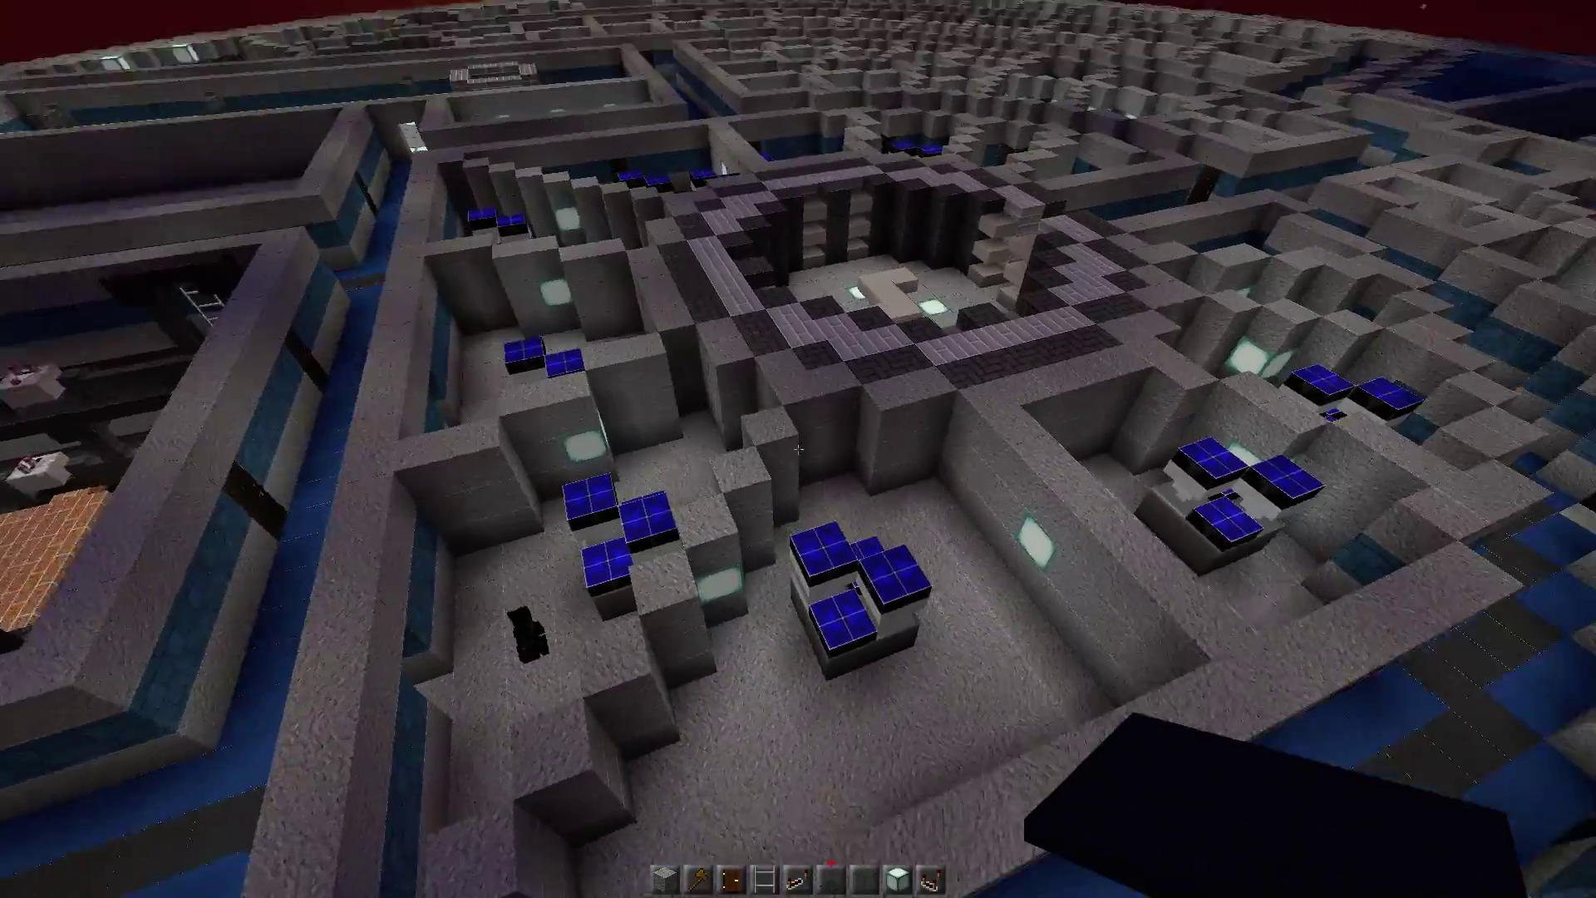
key("w")
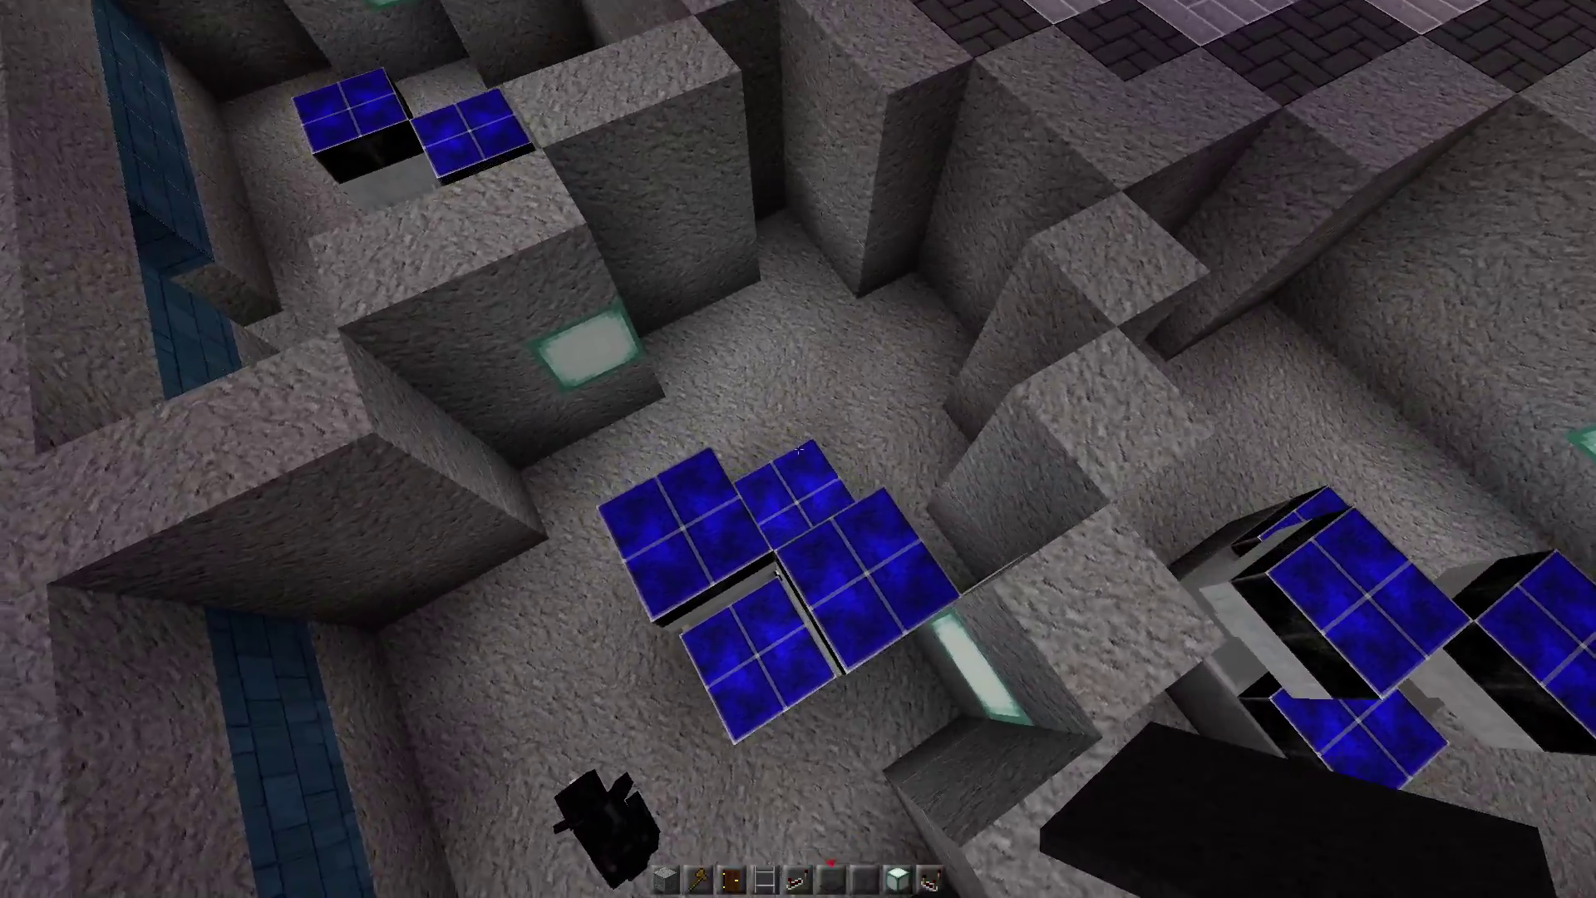
key("w")
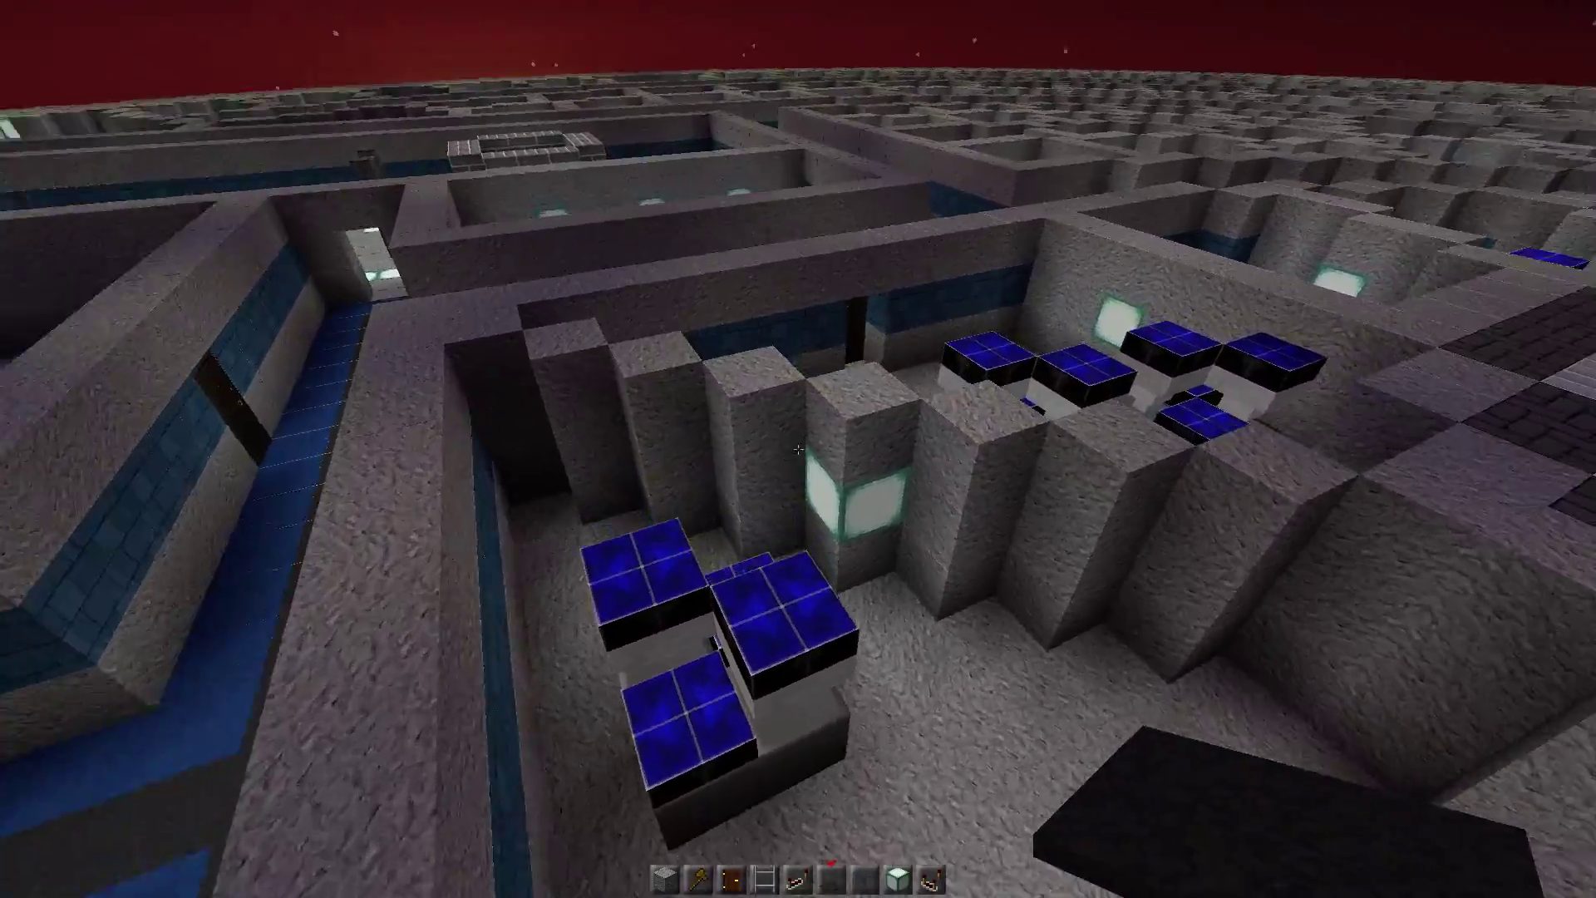
key("w")
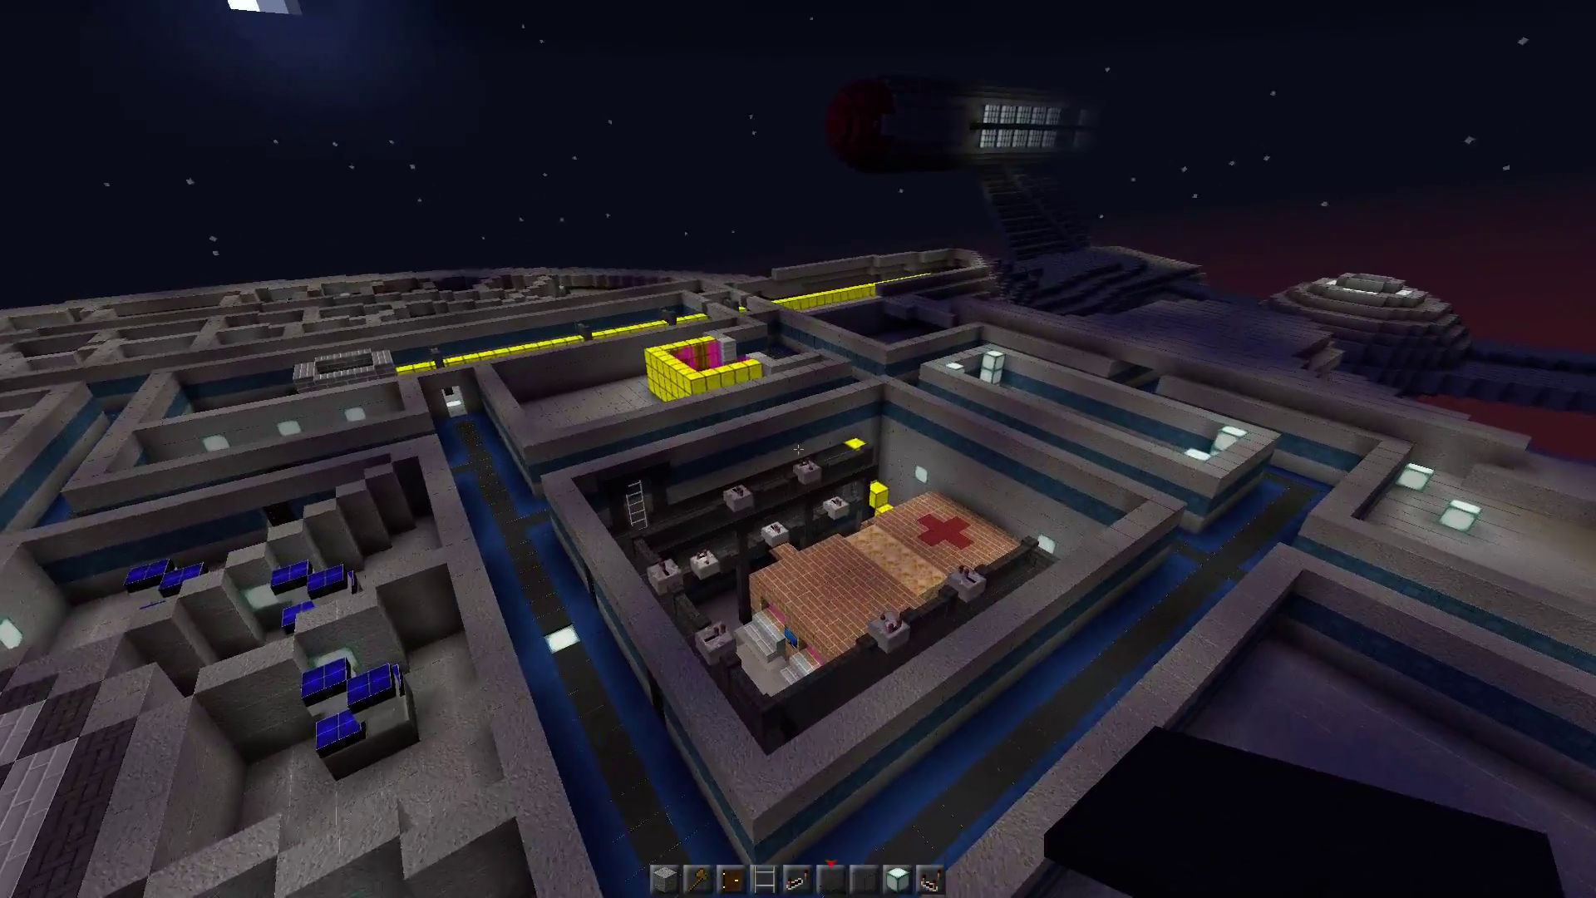
Step: Dip into the corridor by the medical bay, then overlook the central lit room's small cells
key("w")
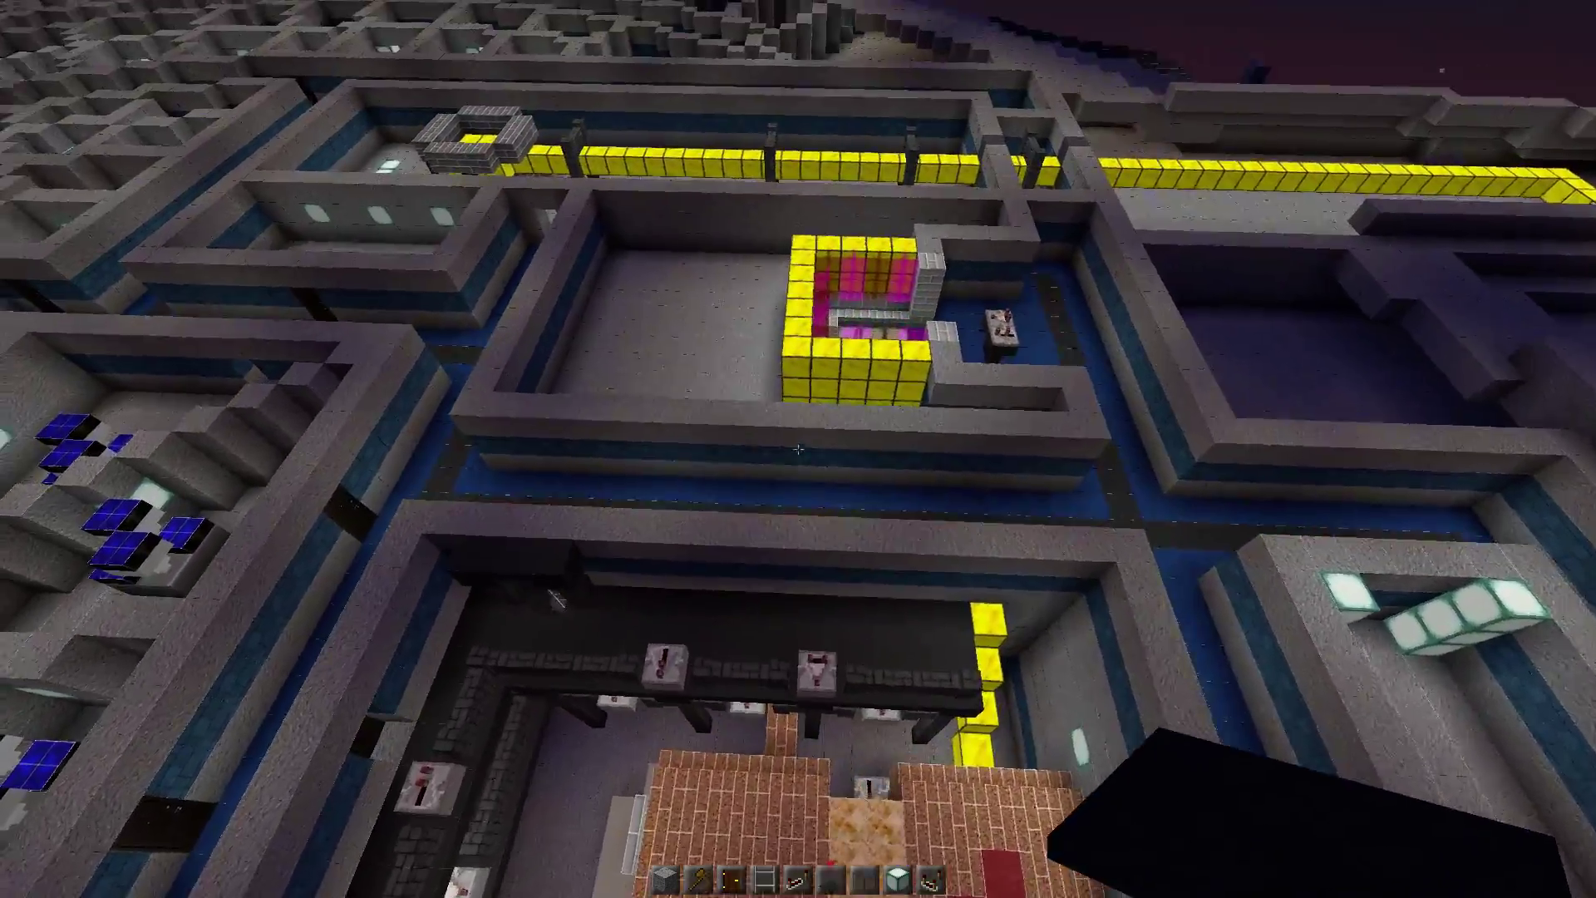
key("w")
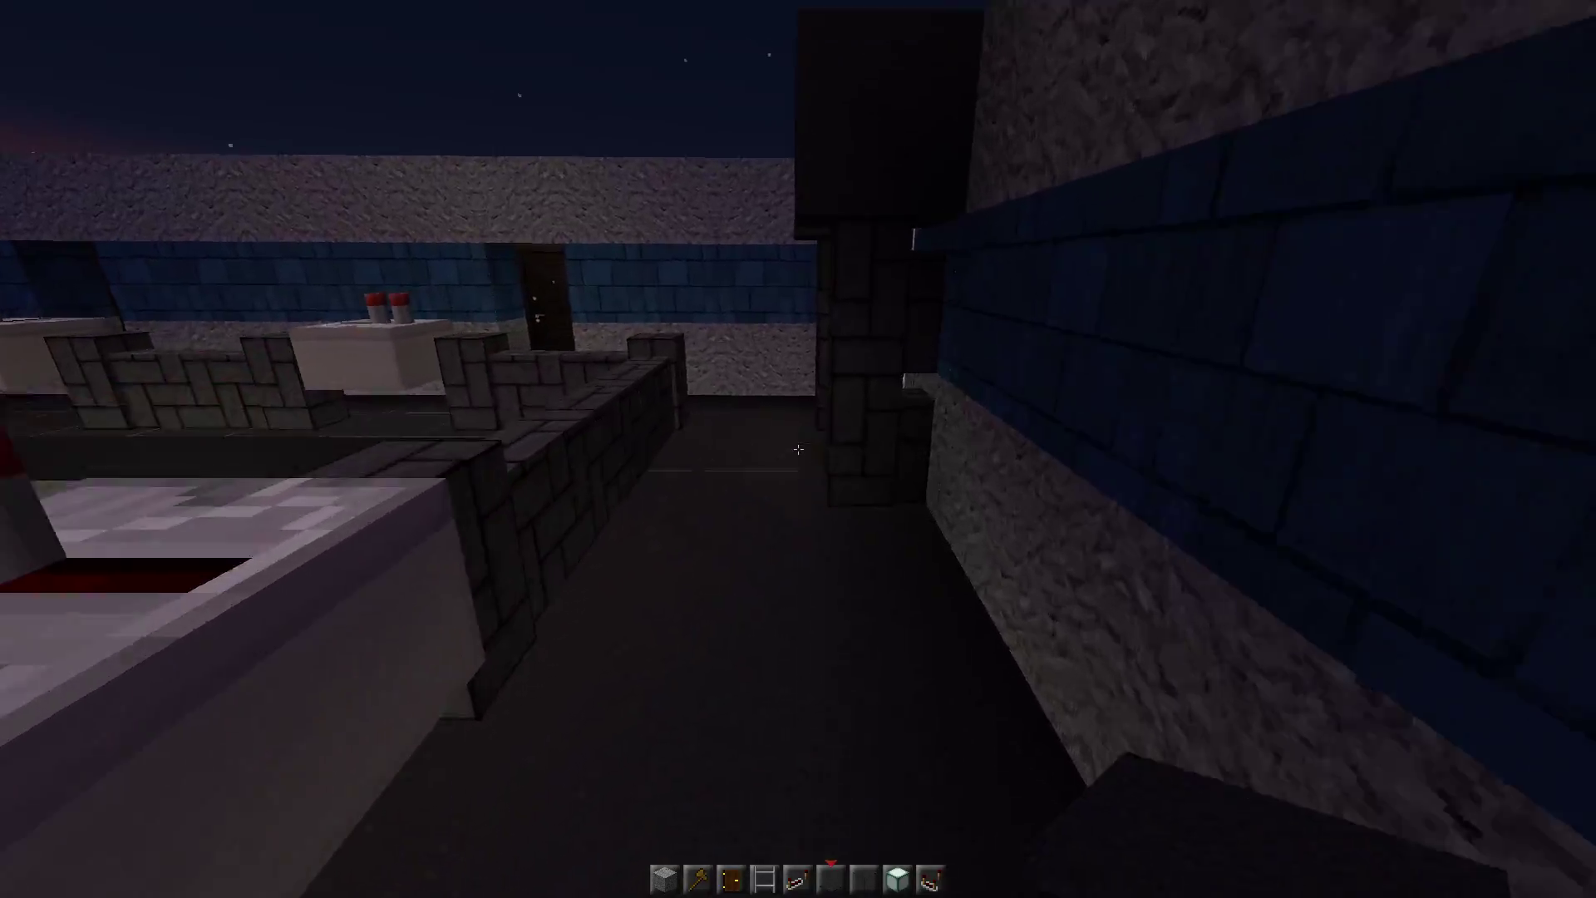
key("space")
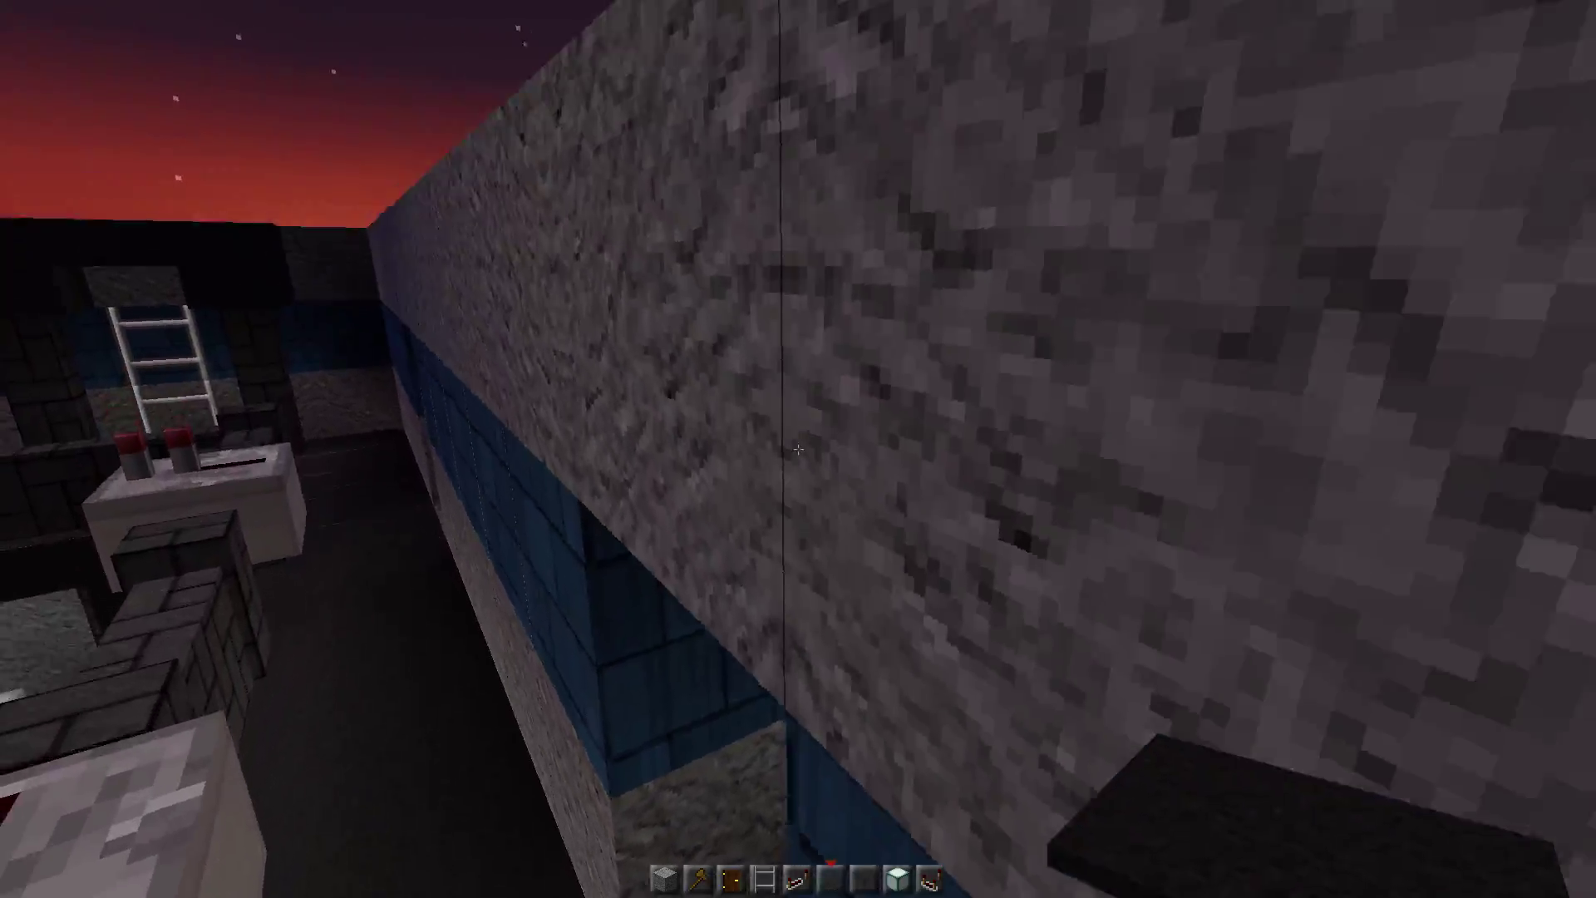
key("space")
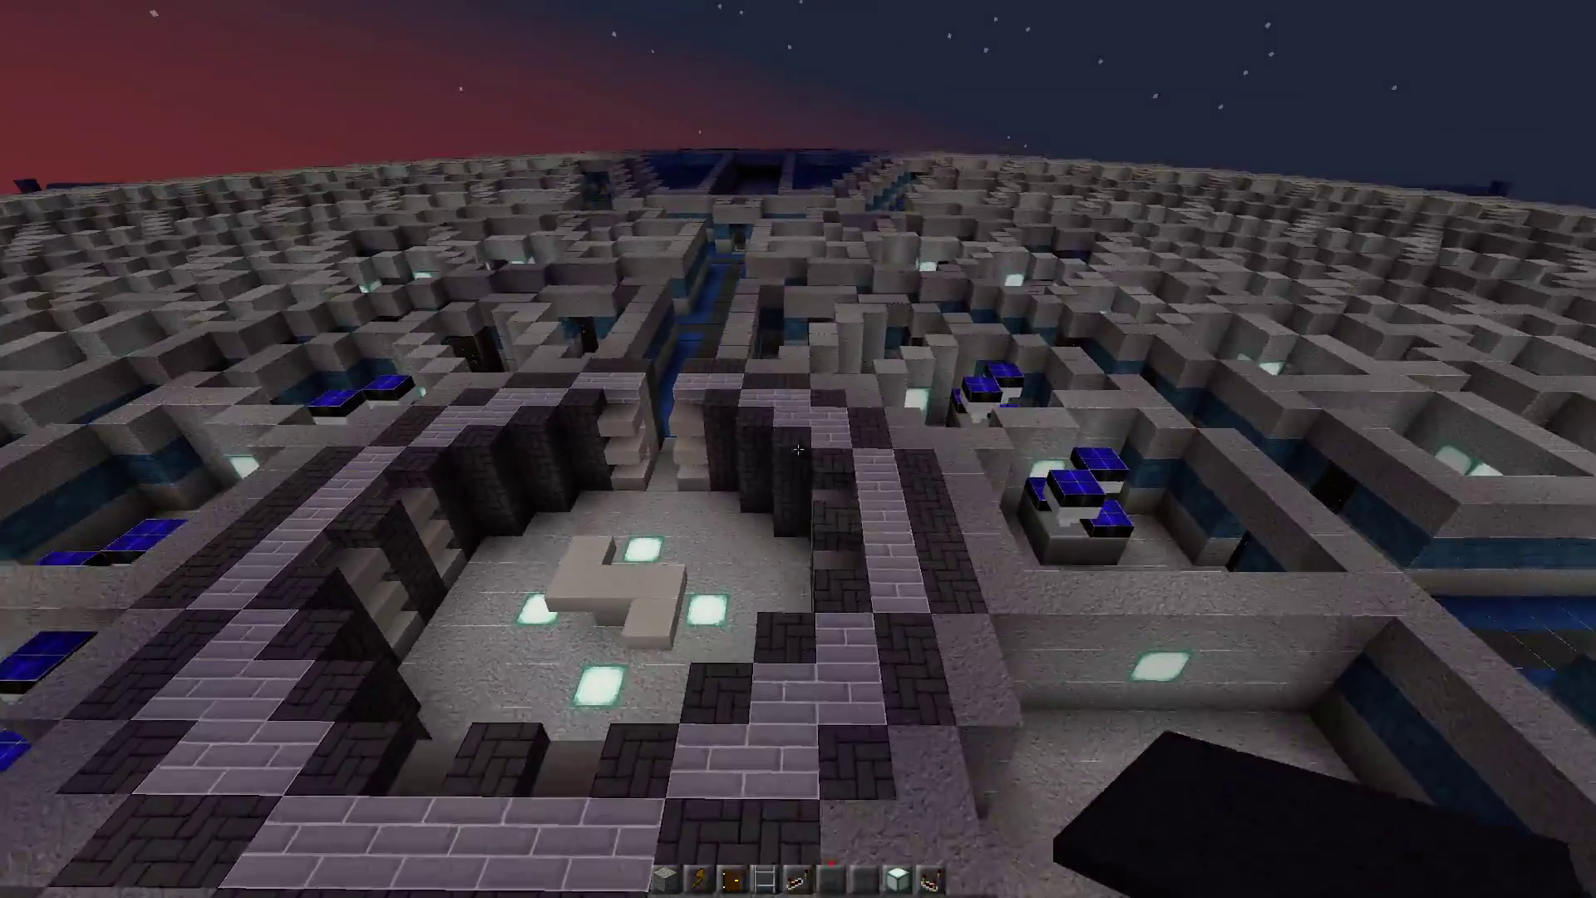
key("w")
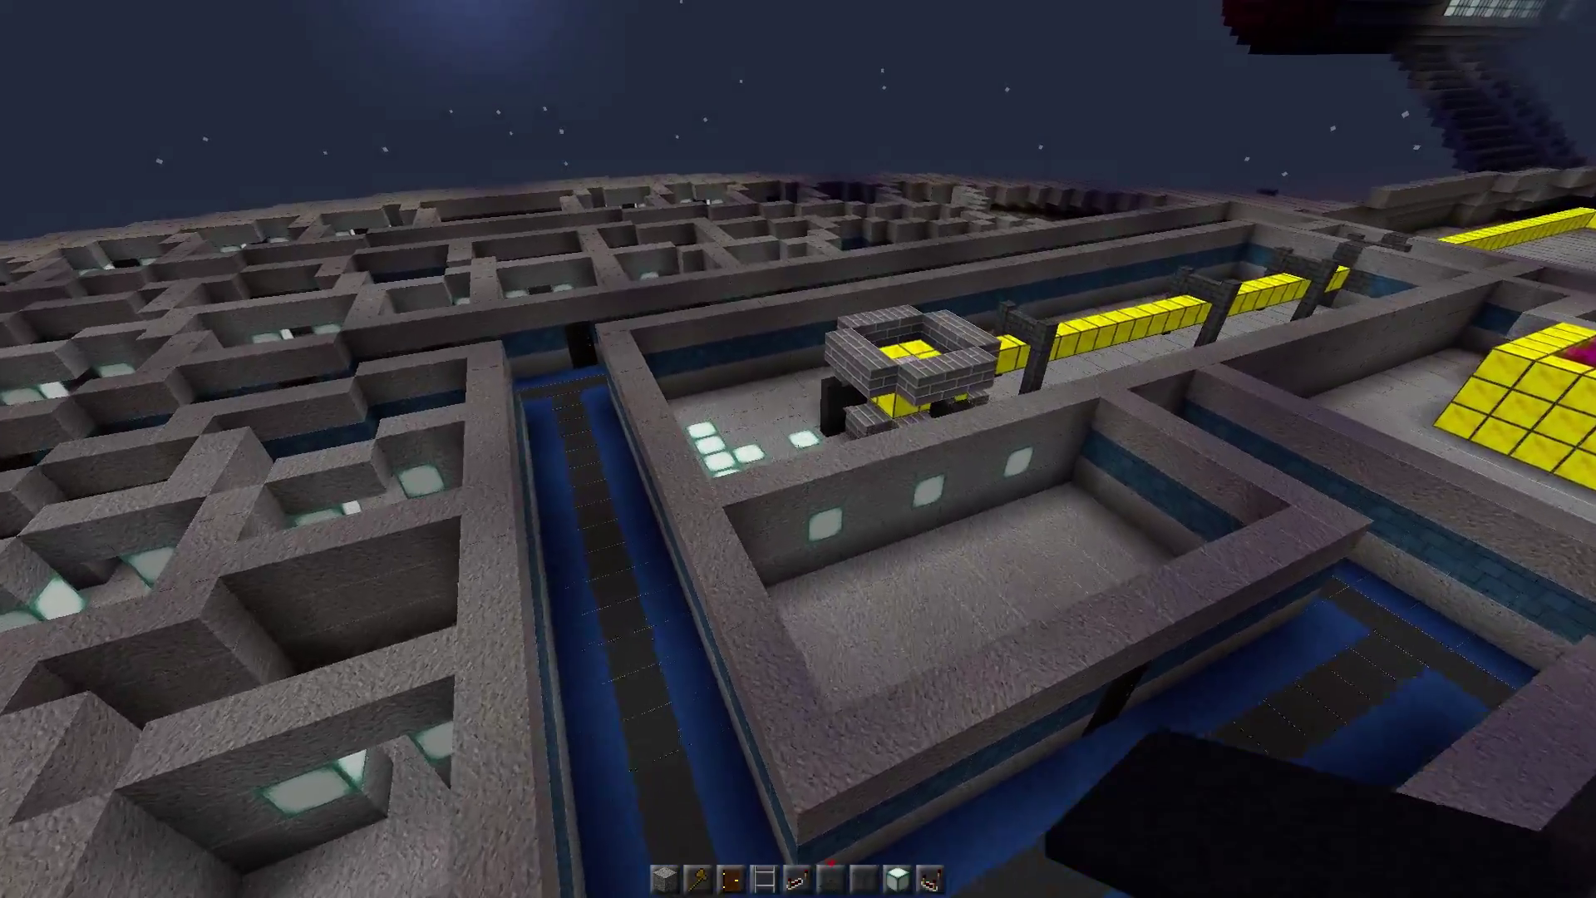
key("w")
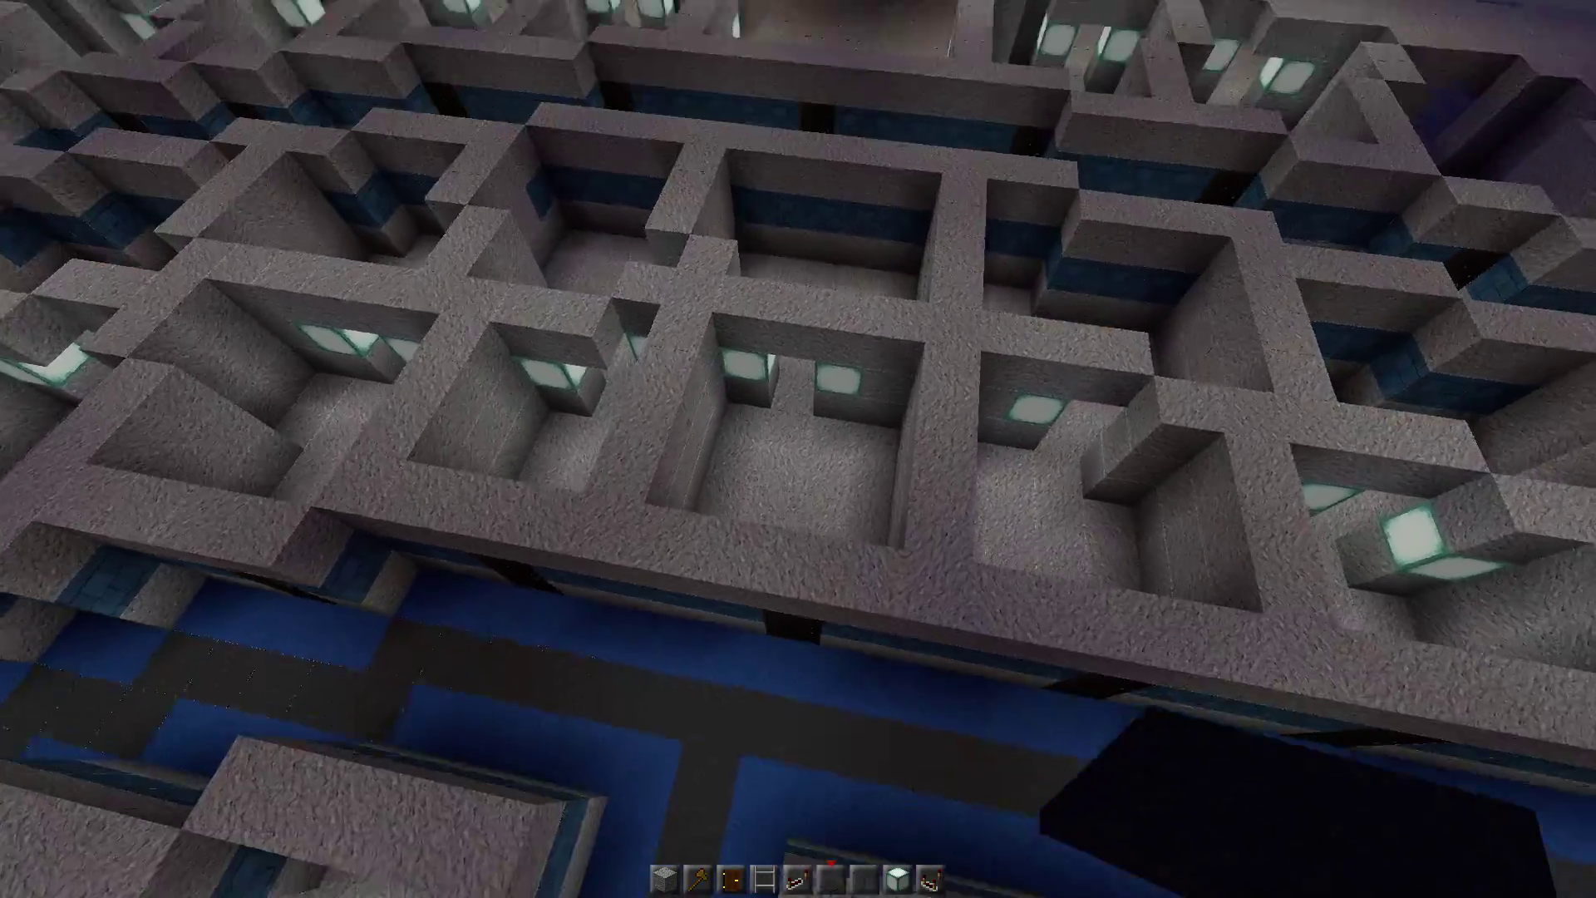
Step: Climb above the circular sections to frame the entire saucer and its hull lettering
key("space")
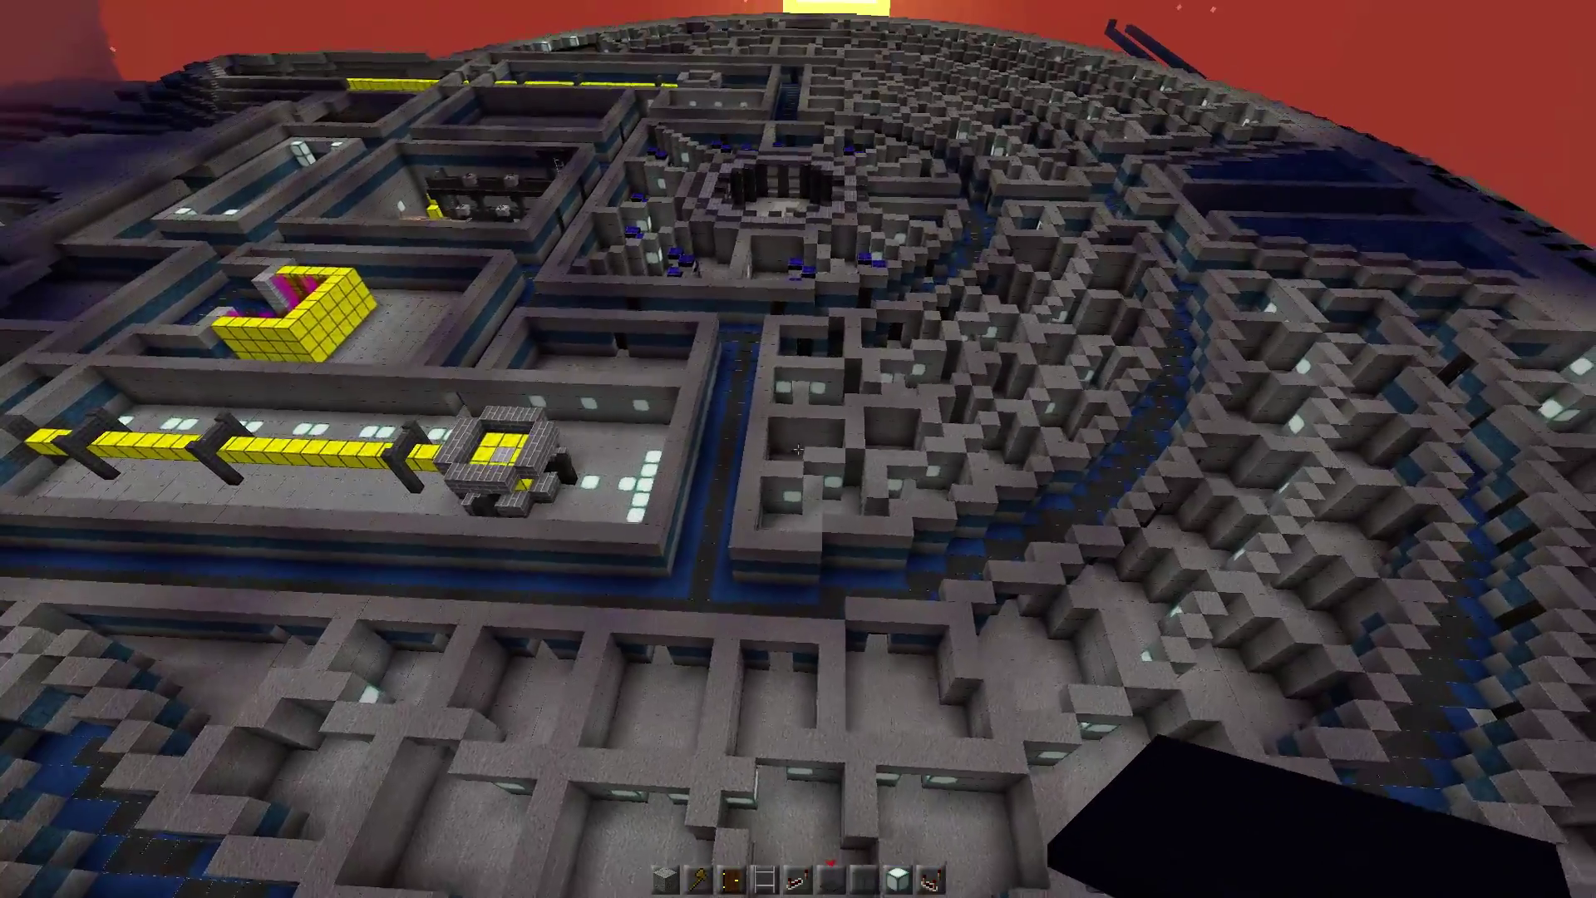
key("w")
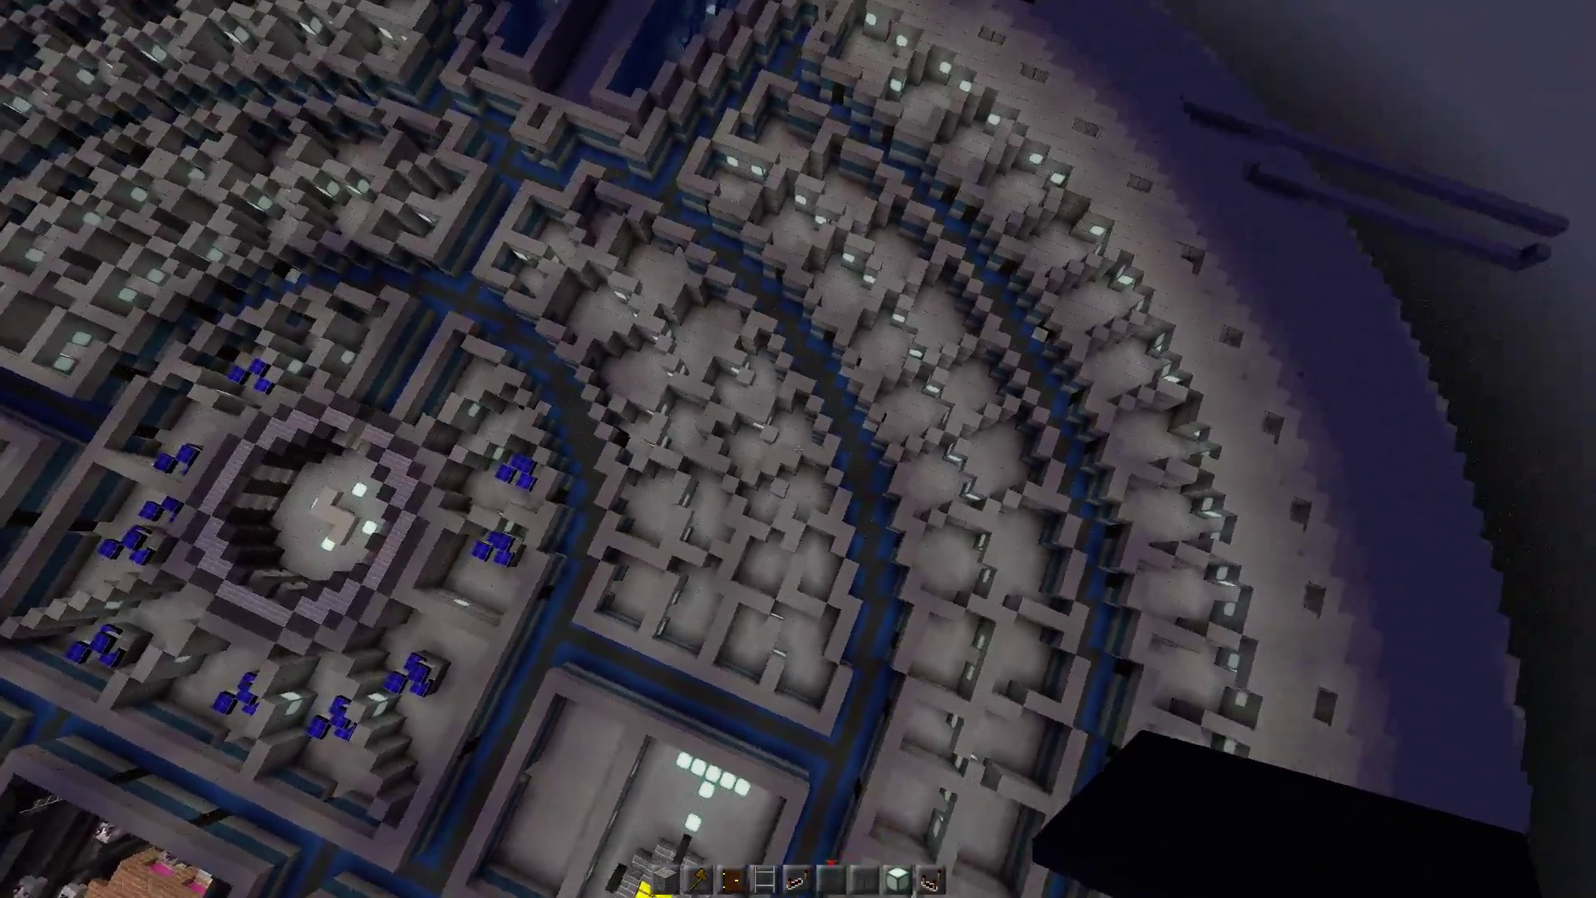
key("space")
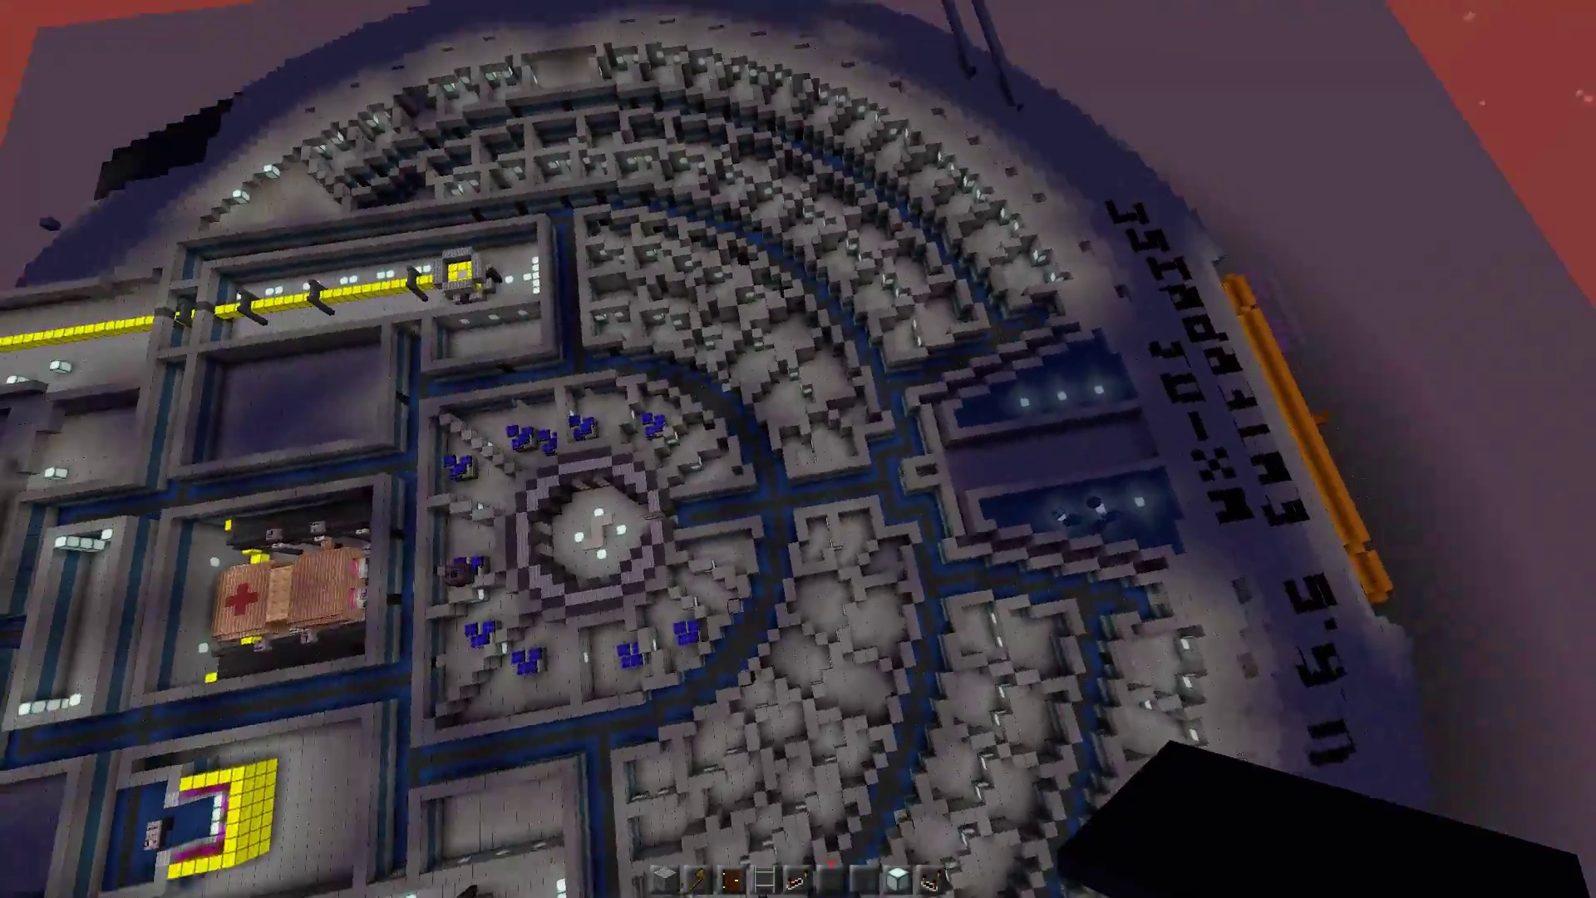
key("space")
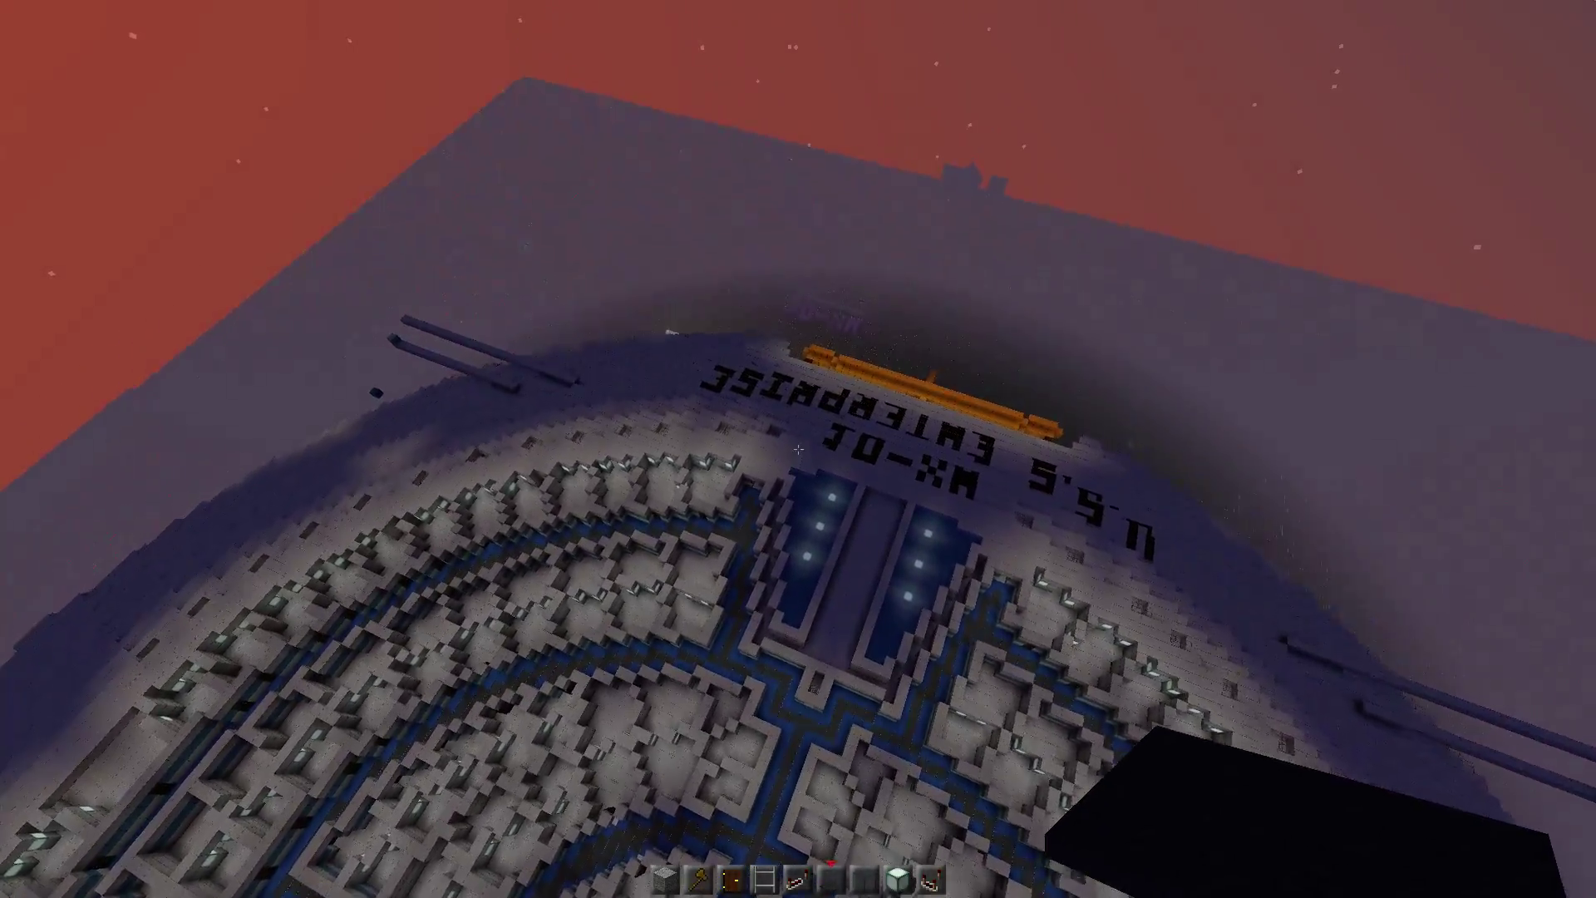
key("w")
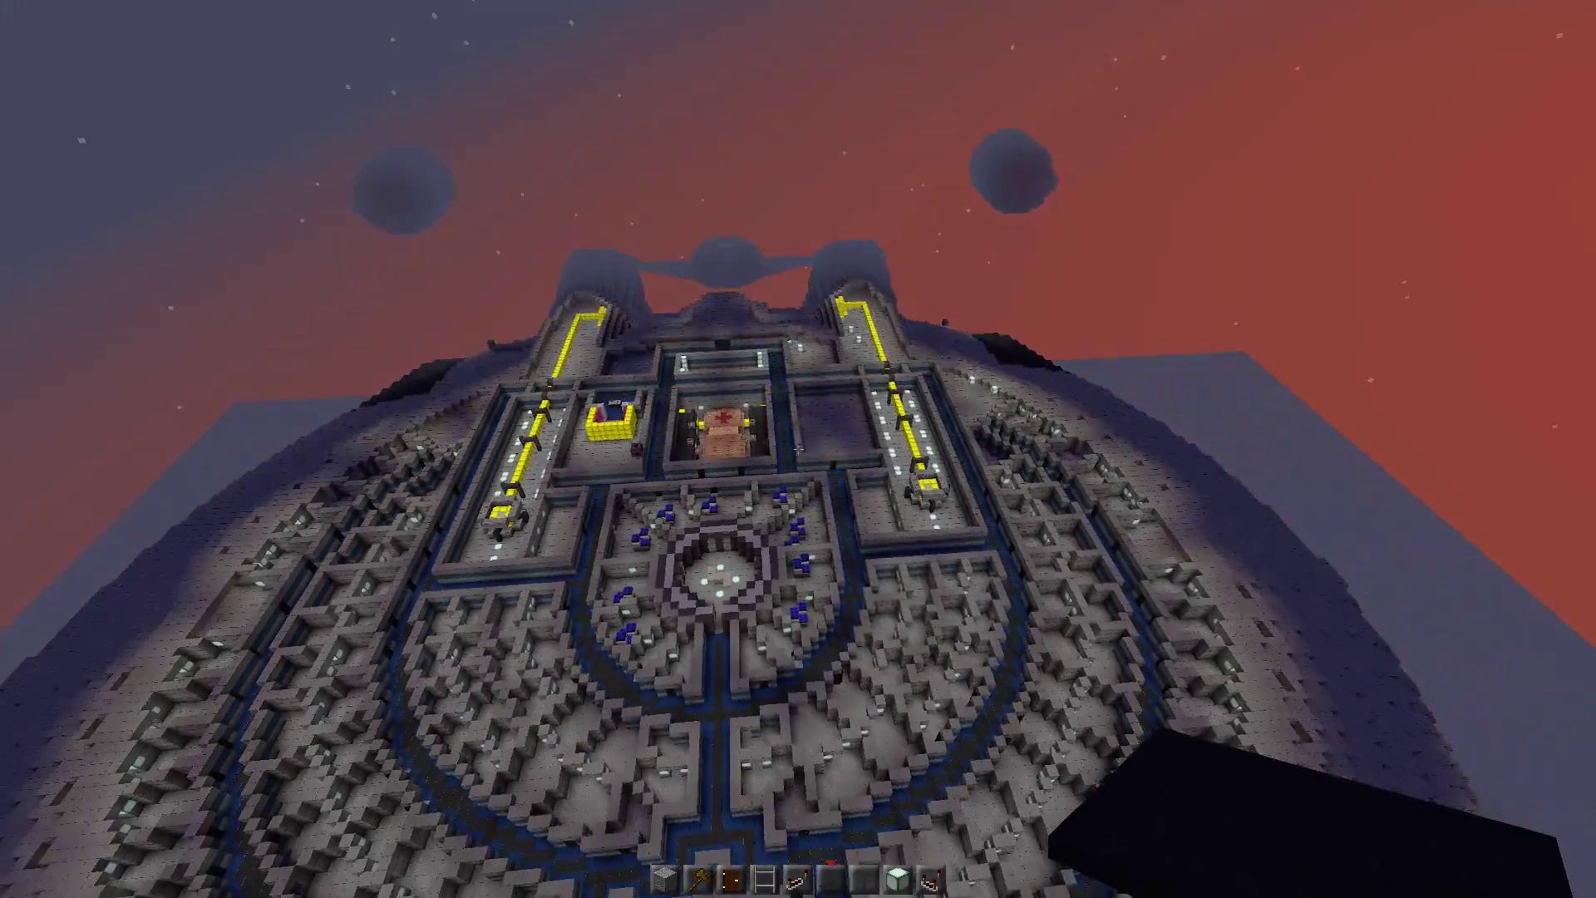